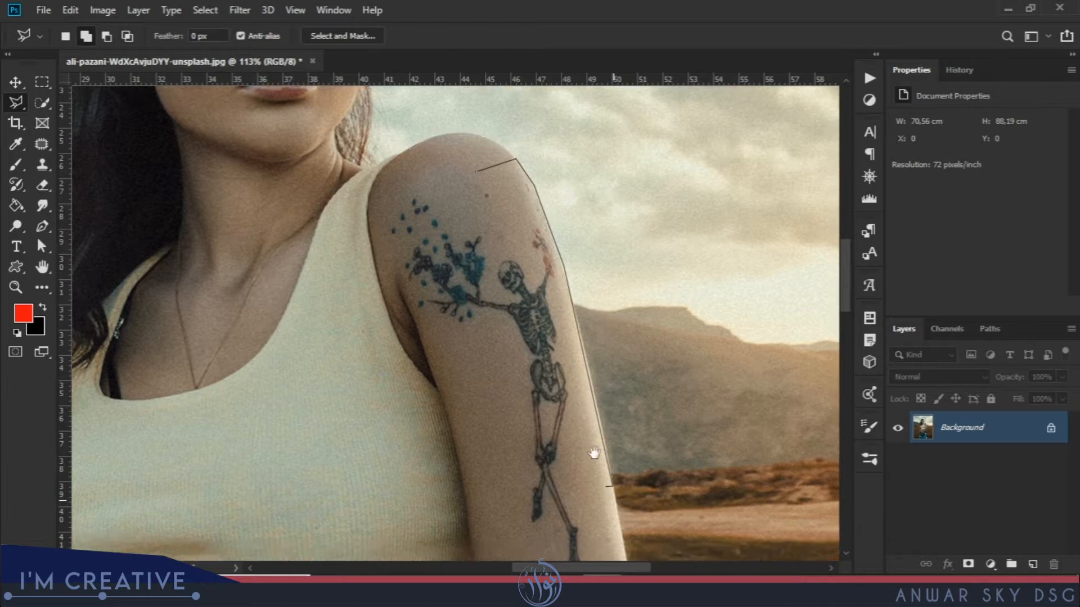
Close the lasso around the arm and subtract the field area beside it.
{"action": "double_click", "coordinate": [454, 401]}
{"action": "left_click_drag", "start_coordinate": [516, 279], "coordinate": [484, 455]}
{"action": "left_click", "coordinate": [106, 37]}
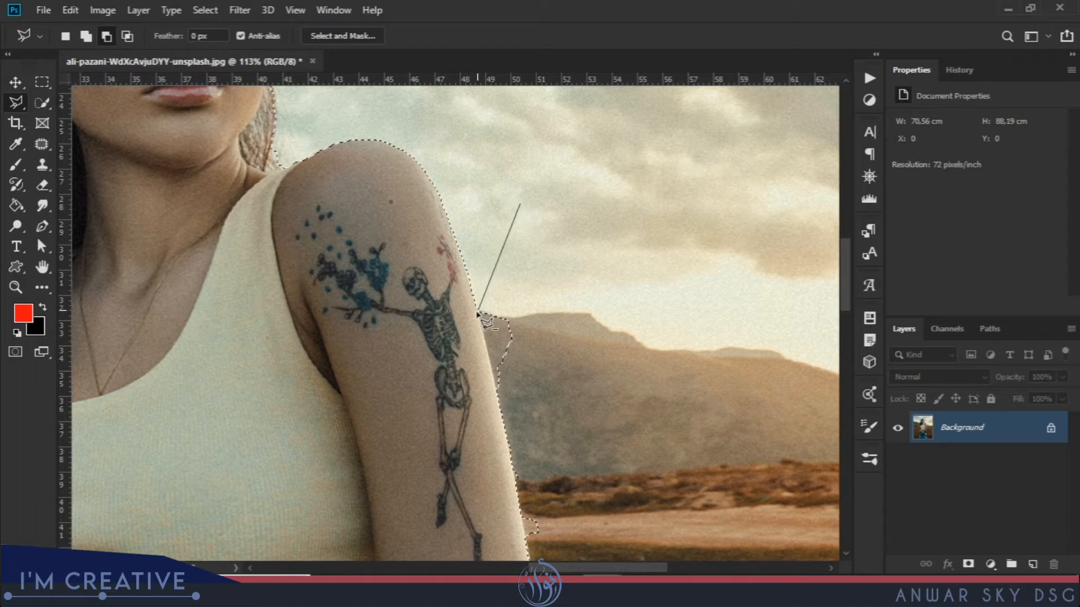
{"action": "left_click_drag", "start_coordinate": [499, 414], "coordinate": [454, 260]}
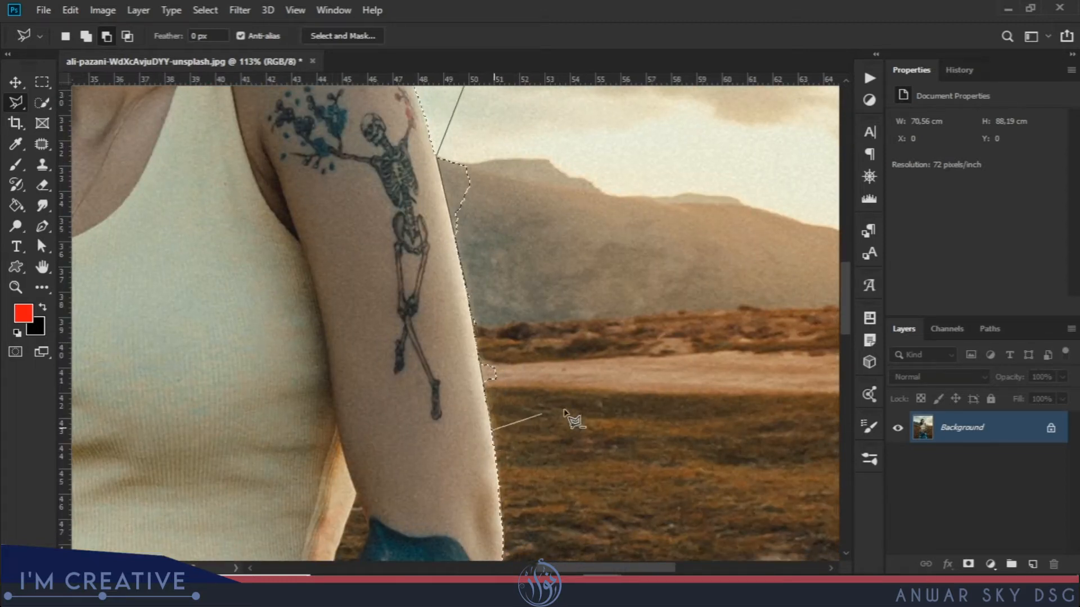
{"action": "double_click", "coordinate": [705, 200]}
{"action": "left_click_drag", "start_coordinate": [501, 188], "coordinate": [527, 367]}
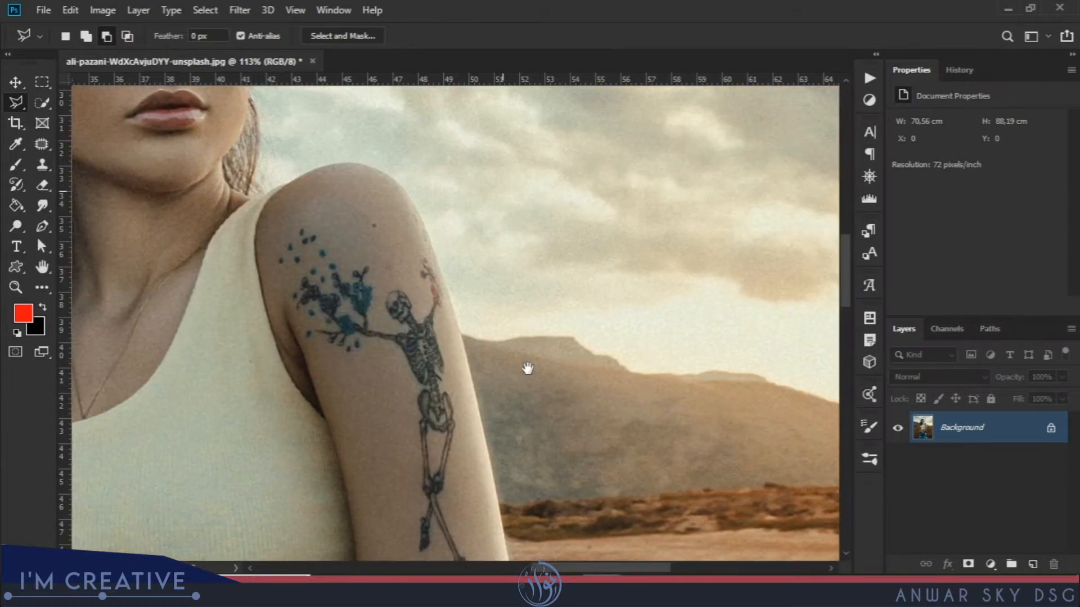
{"action": "left_click_drag", "start_coordinate": [376, 289], "coordinate": [499, 415]}
{"action": "left_click_drag", "start_coordinate": [455, 273], "coordinate": [490, 366]}
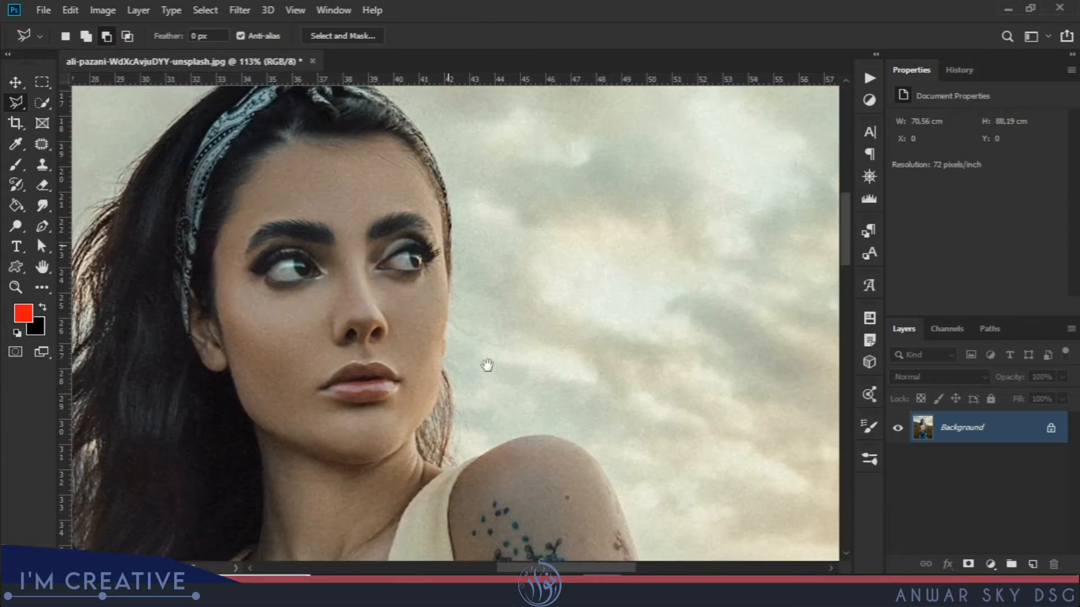
Add the jaw and face edge to the selection with the Polygonal Lasso.
{"action": "left_click", "coordinate": [87, 36]}
{"action": "left_click", "coordinate": [411, 277]}
{"action": "left_click", "coordinate": [441, 275]}
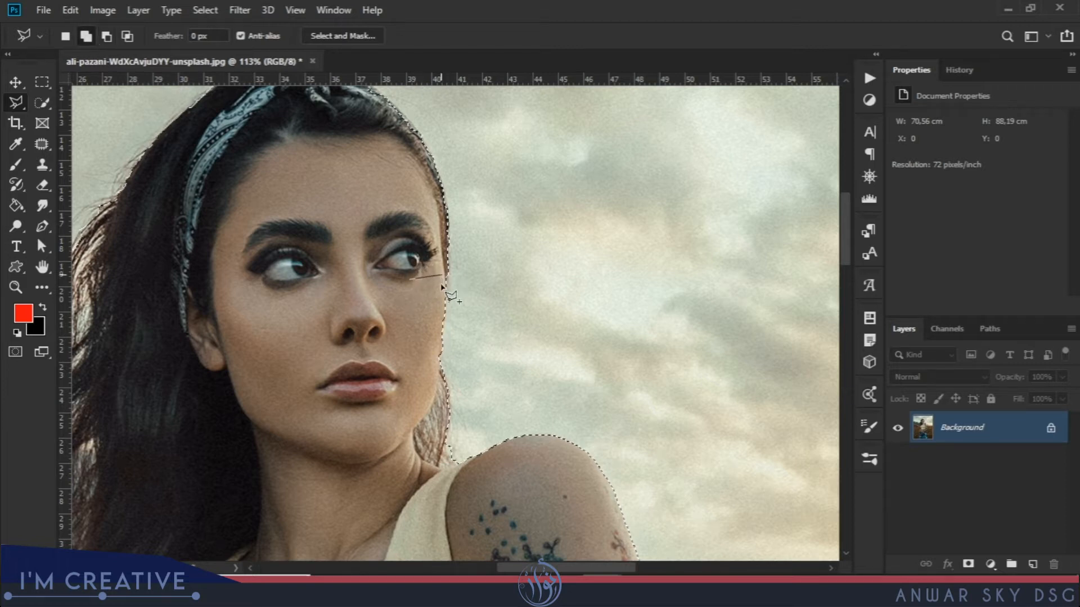
{"action": "left_click", "coordinate": [439, 386]}
{"action": "double_click", "coordinate": [396, 388]}
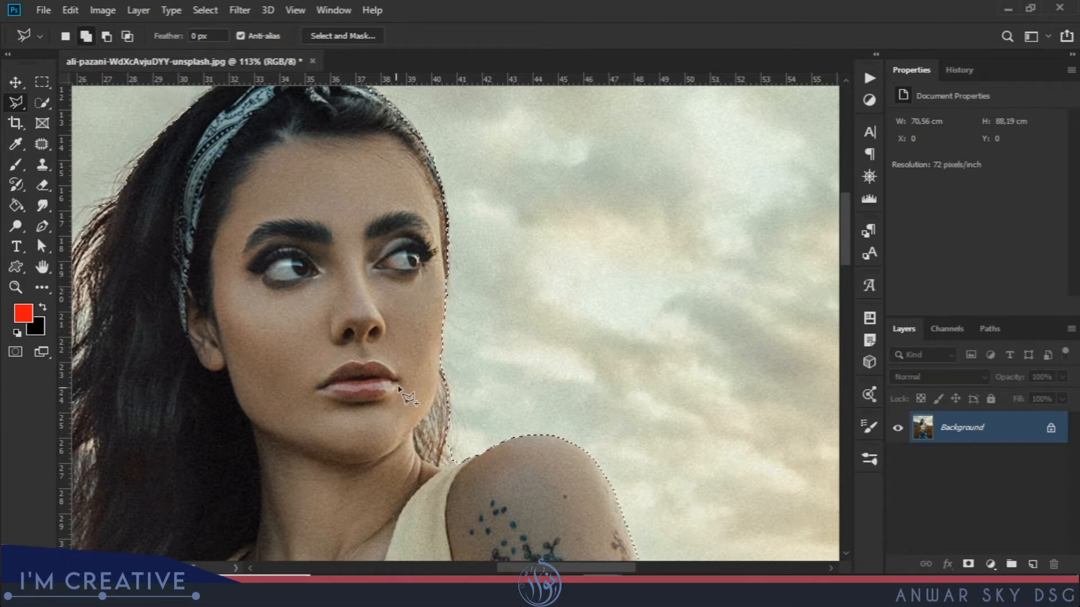
{"action": "left_click_drag", "start_coordinate": [403, 279], "coordinate": [433, 382]}
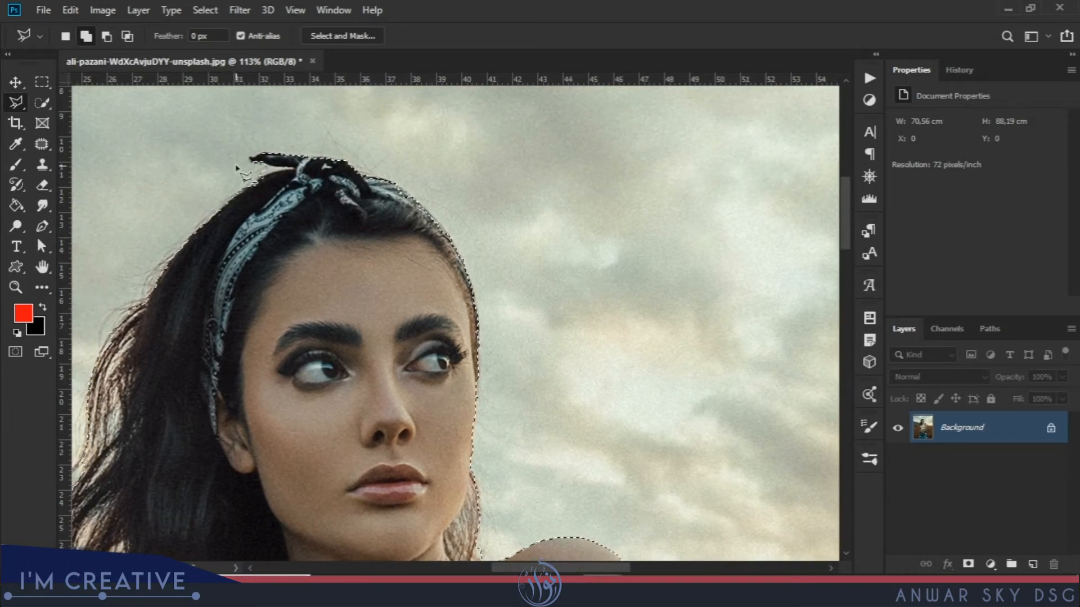
Subtract the sky wedge beside the headband knot from the selection.
{"action": "left_click", "coordinate": [106, 35]}
{"action": "left_click", "coordinate": [198, 167]}
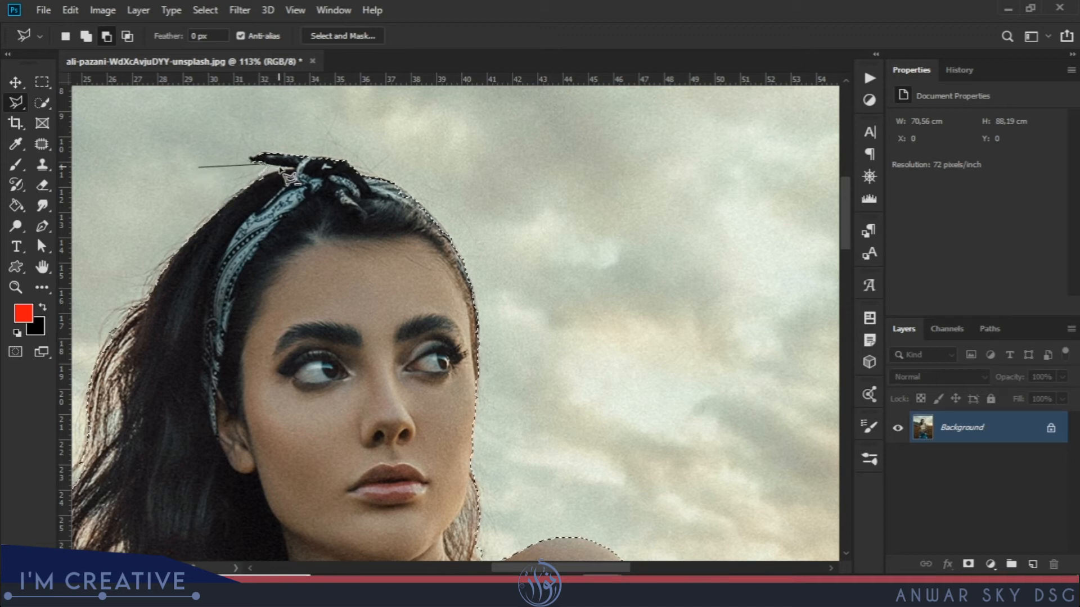
{"action": "left_click", "coordinate": [293, 168]}
{"action": "left_click", "coordinate": [267, 173]}
{"action": "double_click", "coordinate": [231, 179]}
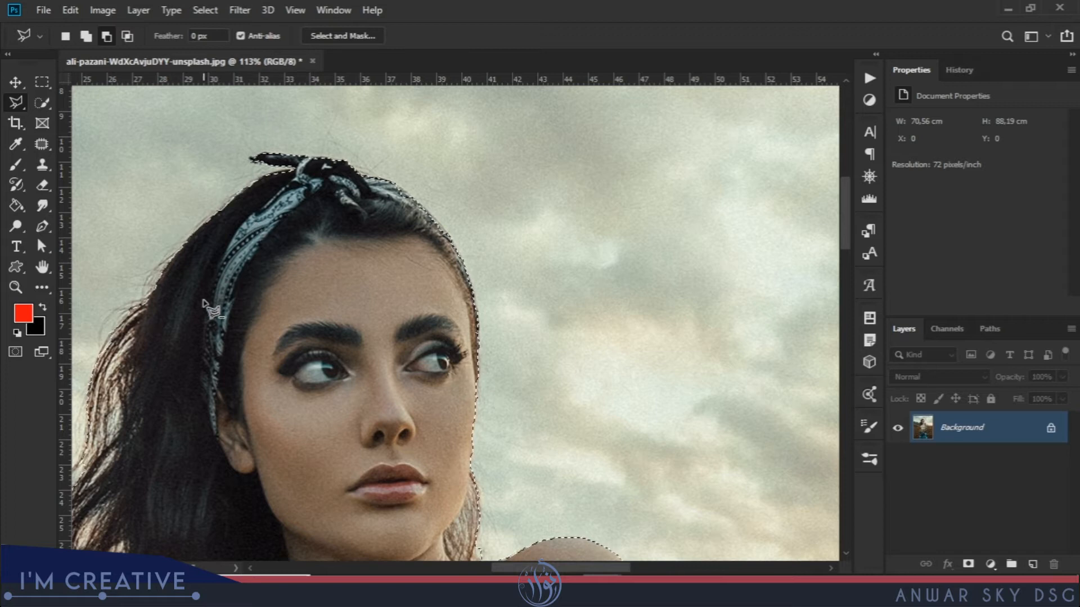
{"action": "left_click_drag", "start_coordinate": [304, 283], "coordinate": [515, 176]}
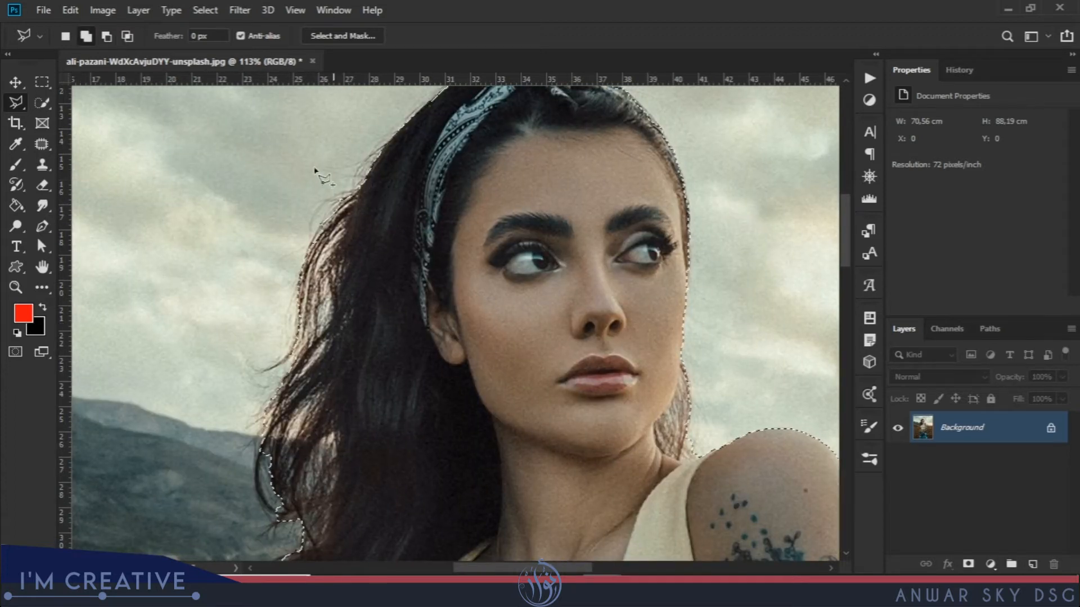
Add the loose hair on the left to the selection.
{"action": "left_click", "coordinate": [86, 36]}
{"action": "left_click", "coordinate": [341, 197]}
{"action": "left_click", "coordinate": [267, 344]}
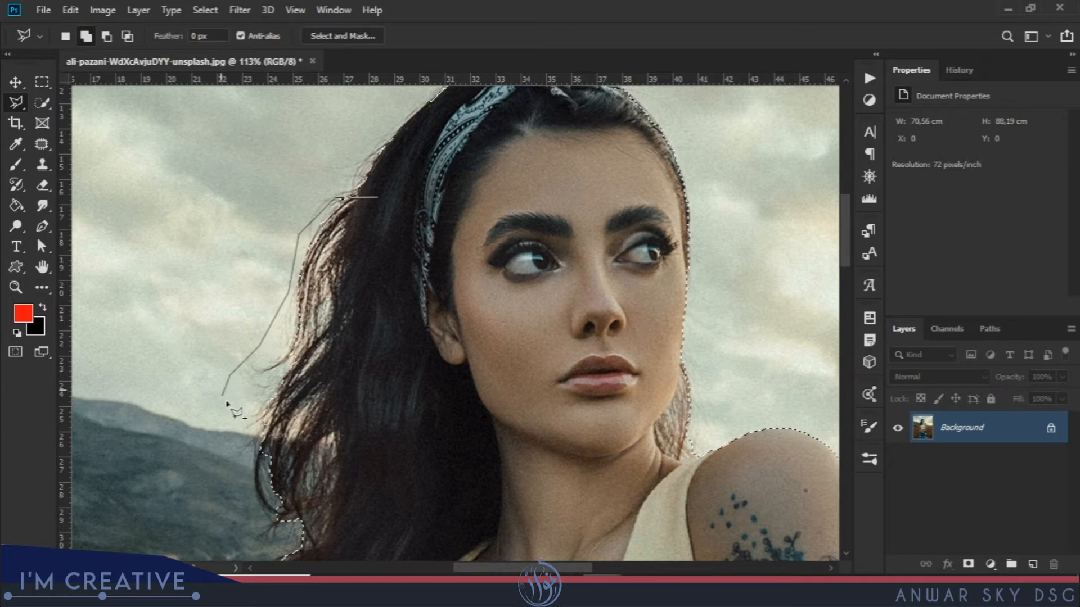
{"action": "left_click", "coordinate": [264, 426]}
{"action": "left_click", "coordinate": [415, 425]}
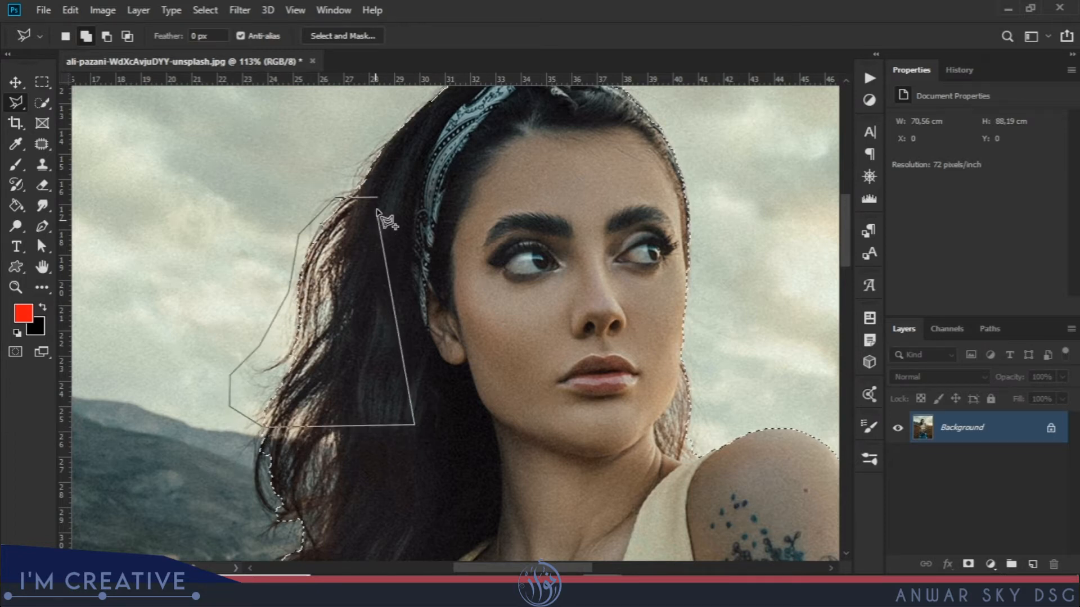
{"action": "left_click", "coordinate": [380, 200]}
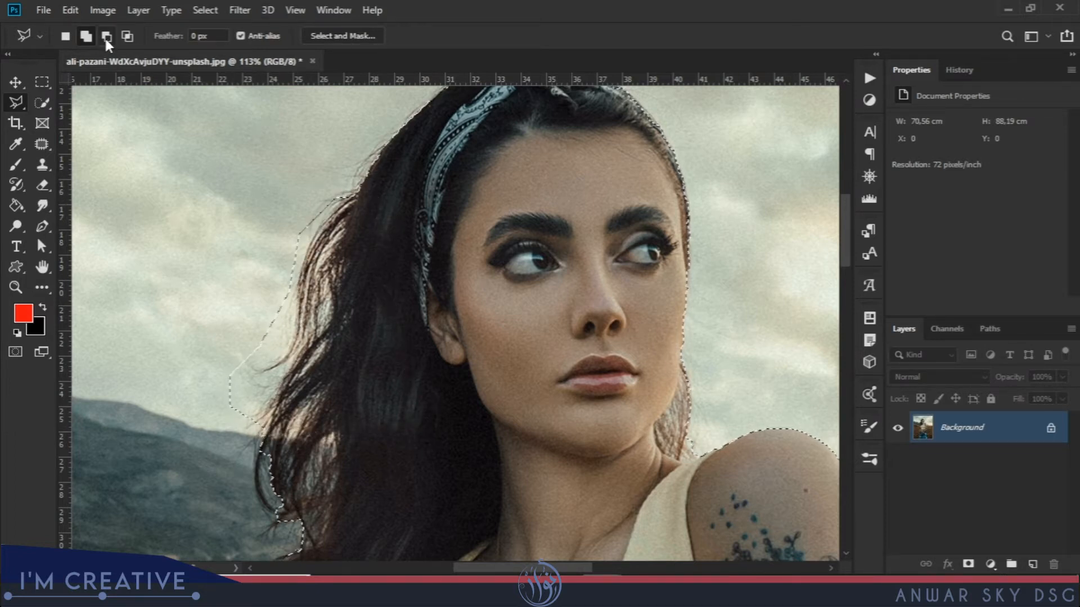
Add the torso's left edge below the hair to the selection.
{"action": "left_click", "coordinate": [106, 37]}
{"action": "left_click_drag", "start_coordinate": [338, 458], "coordinate": [421, 180]}
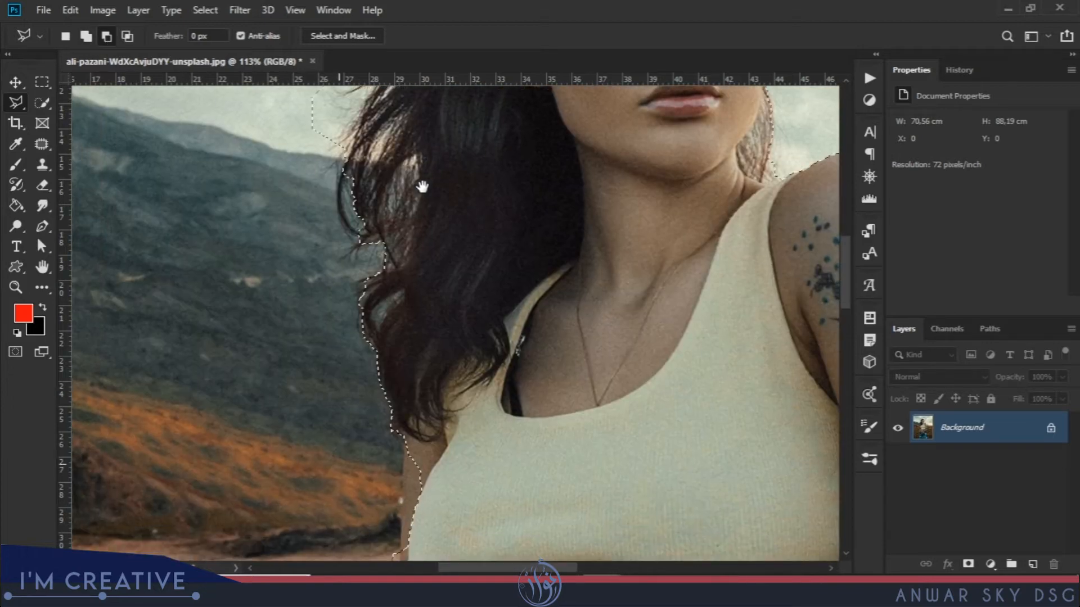
{"action": "left_click_drag", "start_coordinate": [437, 358], "coordinate": [465, 193]}
{"action": "left_click", "coordinate": [86, 36]}
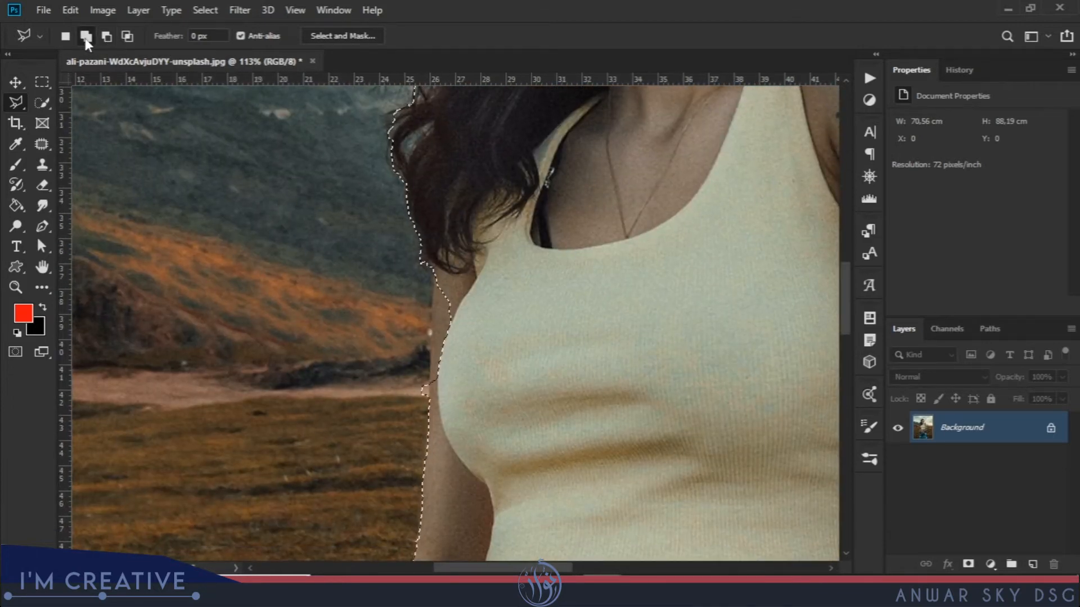
{"action": "left_click", "coordinate": [435, 271]}
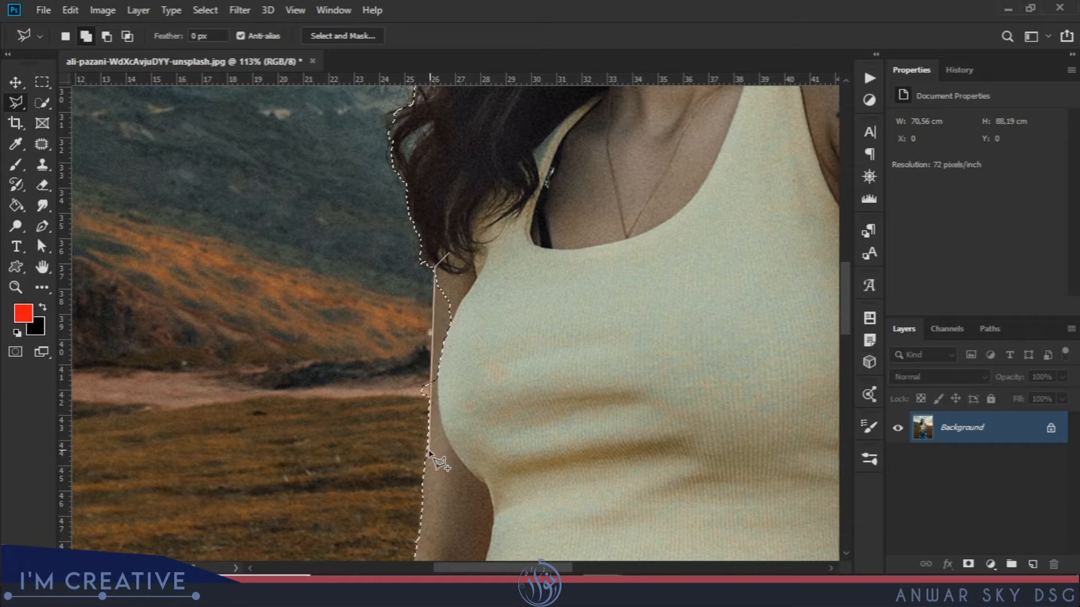
{"action": "double_click", "coordinate": [535, 257]}
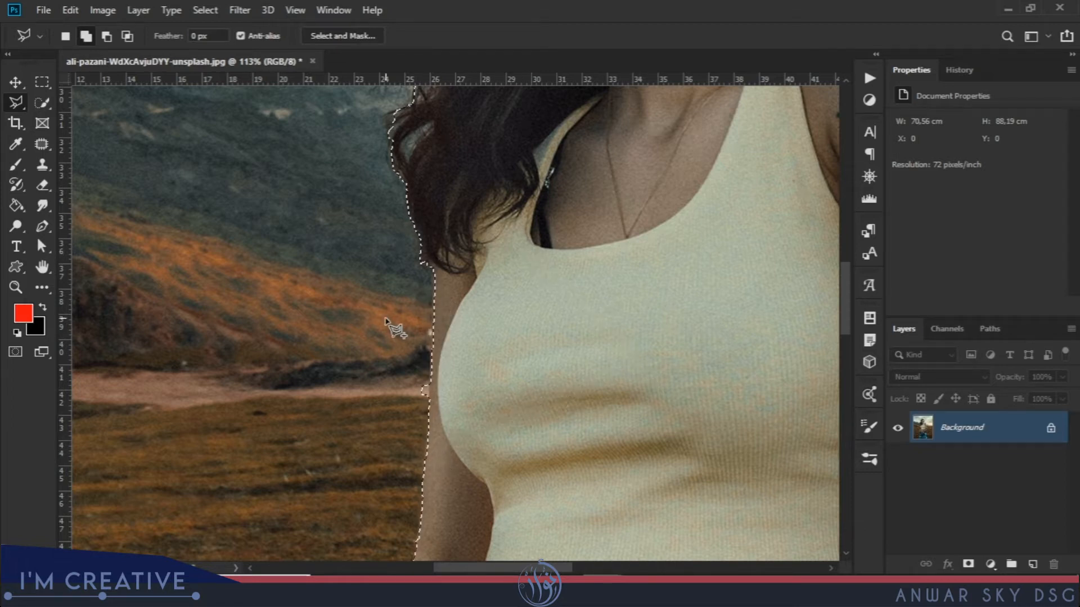
Subtract the bump beside the body edge near the arm.
{"action": "left_click", "coordinate": [107, 36]}
{"action": "left_click", "coordinate": [377, 325]}
{"action": "left_click", "coordinate": [430, 370]}
{"action": "left_click", "coordinate": [426, 452]}
{"action": "double_click", "coordinate": [370, 445]}
{"action": "left_click_drag", "start_coordinate": [470, 459], "coordinate": [536, 160]}
{"action": "left_click_drag", "start_coordinate": [433, 440], "coordinate": [504, 265]}
{"action": "left_click_drag", "start_coordinate": [491, 347], "coordinate": [529, 281]}
Subtract the gap between the arm and the jeans from the selection.
{"action": "left_click", "coordinate": [544, 294]}
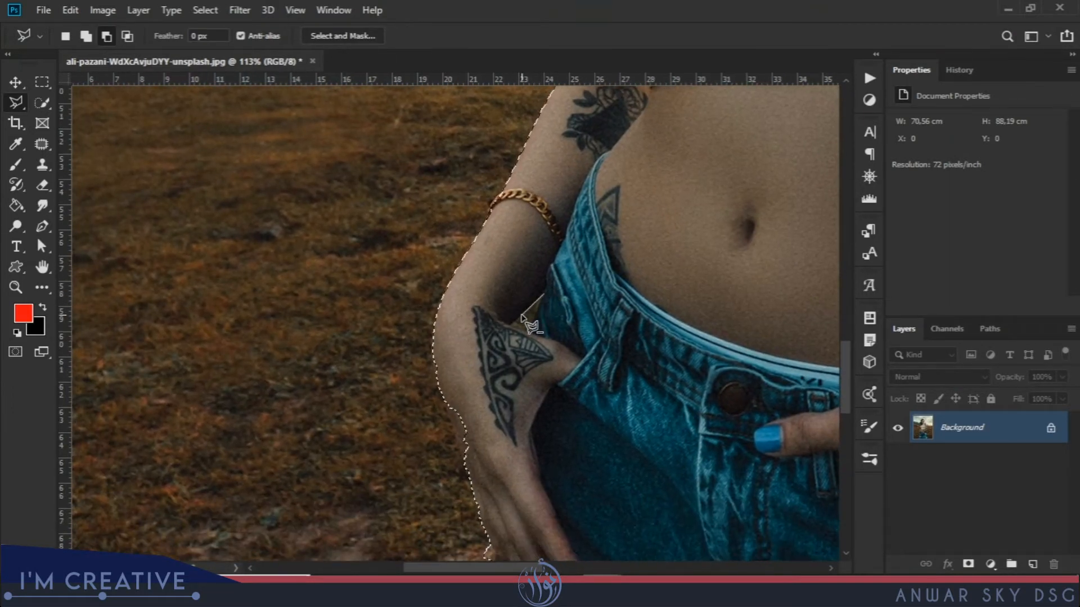
{"action": "left_click", "coordinate": [511, 324]}
{"action": "left_click", "coordinate": [531, 332]}
{"action": "left_click", "coordinate": [544, 295]}
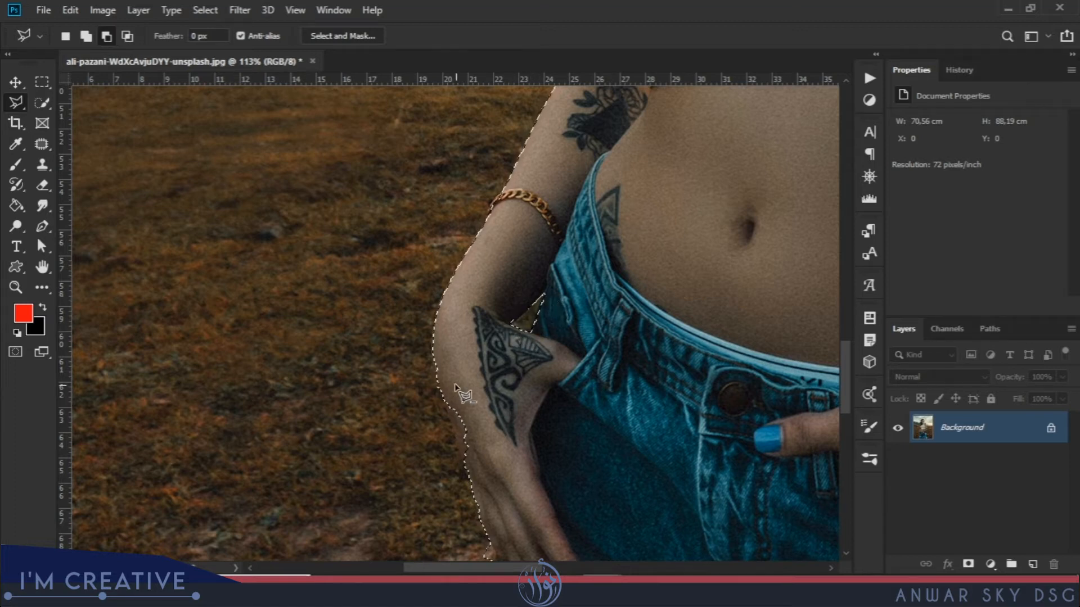
Add the area along the hand's outer edge to the selection.
{"action": "left_click", "coordinate": [86, 36]}
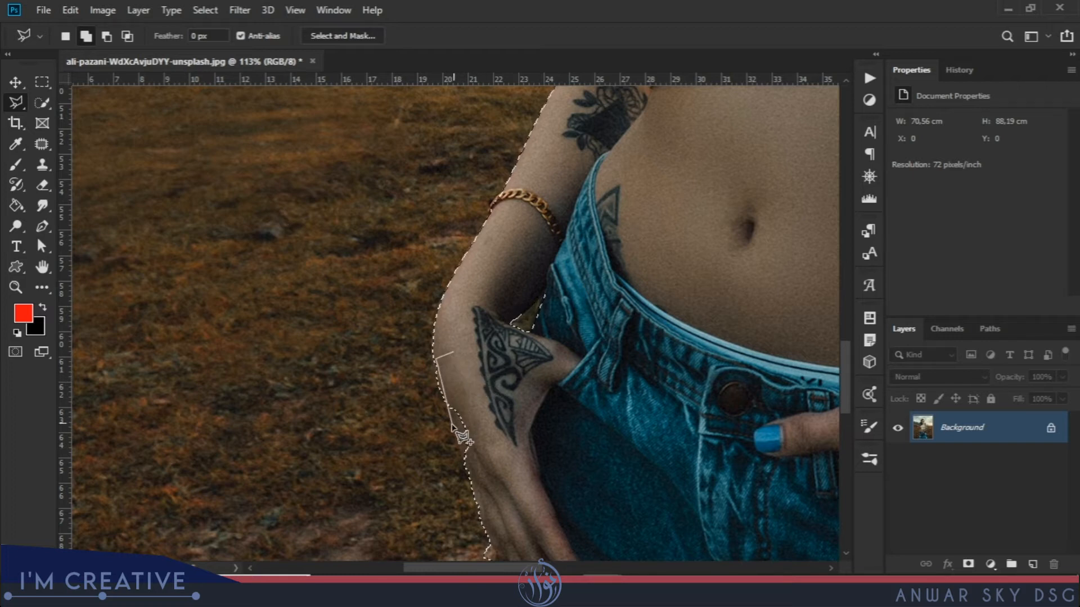
{"action": "left_click", "coordinate": [475, 496]}
{"action": "double_click", "coordinate": [493, 378]}
{"action": "left_click_drag", "start_coordinate": [525, 474], "coordinate": [483, 262]}
Subtract the notch beside the hand, then begin tracing between the jeans legs.
{"action": "left_click", "coordinate": [106, 36]}
{"action": "left_click", "coordinate": [370, 333]}
{"action": "left_click", "coordinate": [451, 337]}
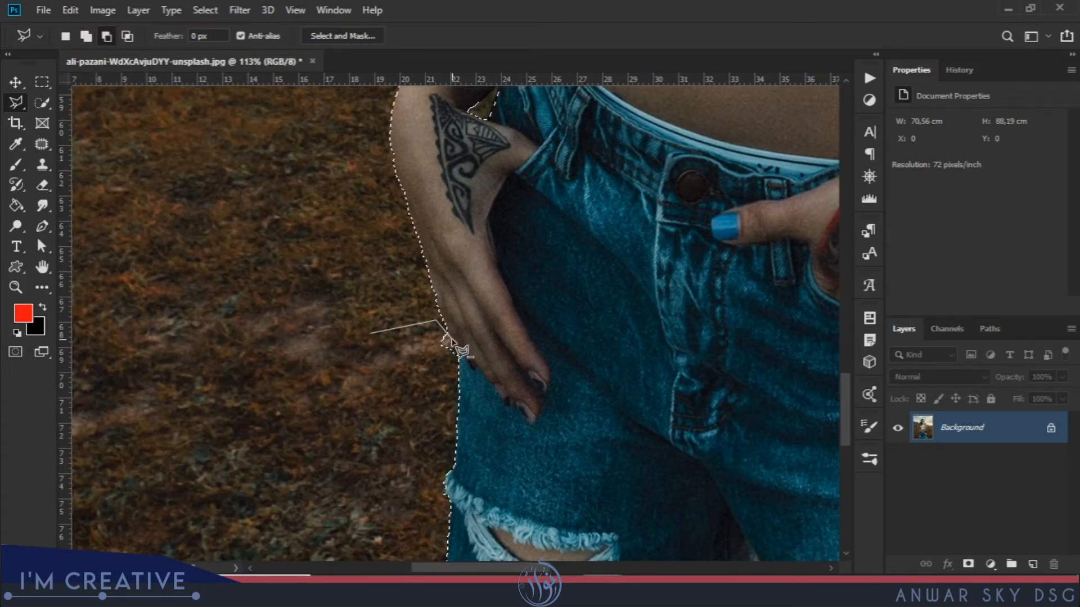
{"action": "double_click", "coordinate": [388, 397]}
{"action": "mouse_move", "coordinate": [468, 371]}
{"action": "left_mouse_down"}
{"action": "mouse_move", "coordinate": [467, 284]}
{"action": "mouse_move", "coordinate": [426, 98]}
{"action": "left_mouse_up"}
{"action": "mouse_move", "coordinate": [452, 417]}
{"action": "left_mouse_down"}
{"action": "mouse_move", "coordinate": [433, 262]}
{"action": "mouse_move", "coordinate": [316, 364]}
{"action": "mouse_move", "coordinate": [276, 321]}
{"action": "left_mouse_up"}
{"action": "left_click", "coordinate": [560, 340]}
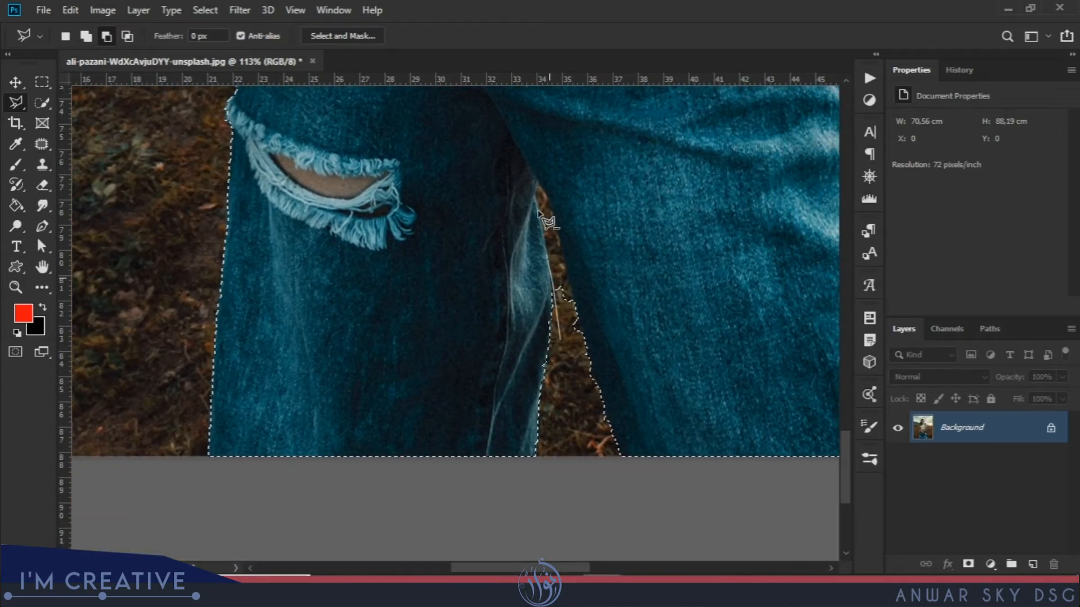
{"action": "left_click", "coordinate": [537, 183]}
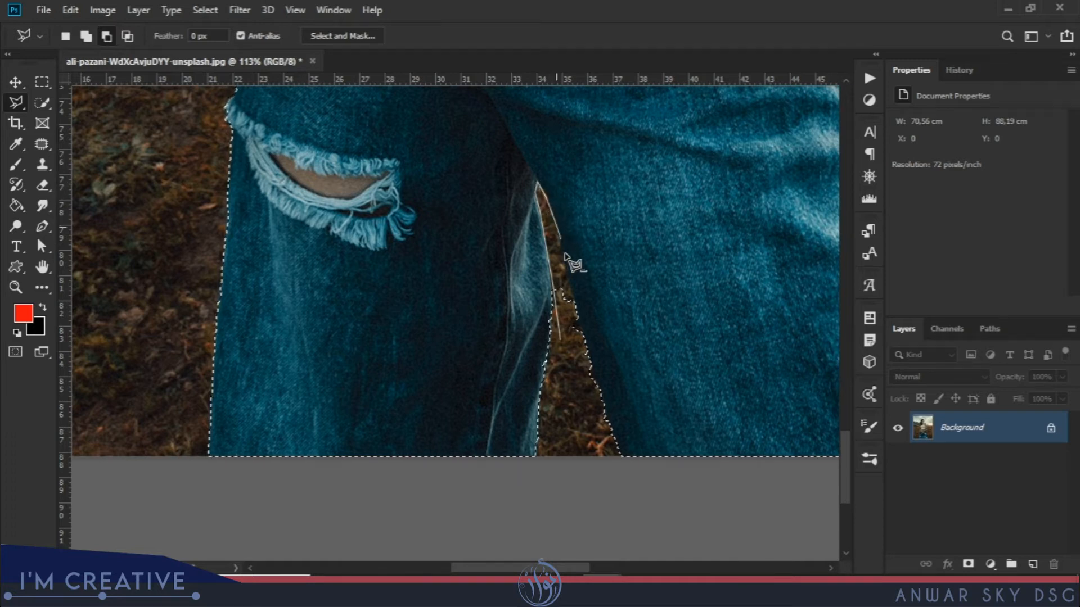
Discard the unfinished outline between the jeans legs and move to the right forearm.
{"action": "key", "text": "Escape"}
{"action": "left_click_drag", "start_coordinate": [709, 393], "coordinate": [424, 447]}
{"action": "left_click_drag", "start_coordinate": [597, 194], "coordinate": [550, 503]}
{"action": "left_click_drag", "start_coordinate": [539, 240], "coordinate": [509, 426]}
{"action": "left_click_drag", "start_coordinate": [597, 204], "coordinate": [551, 400]}
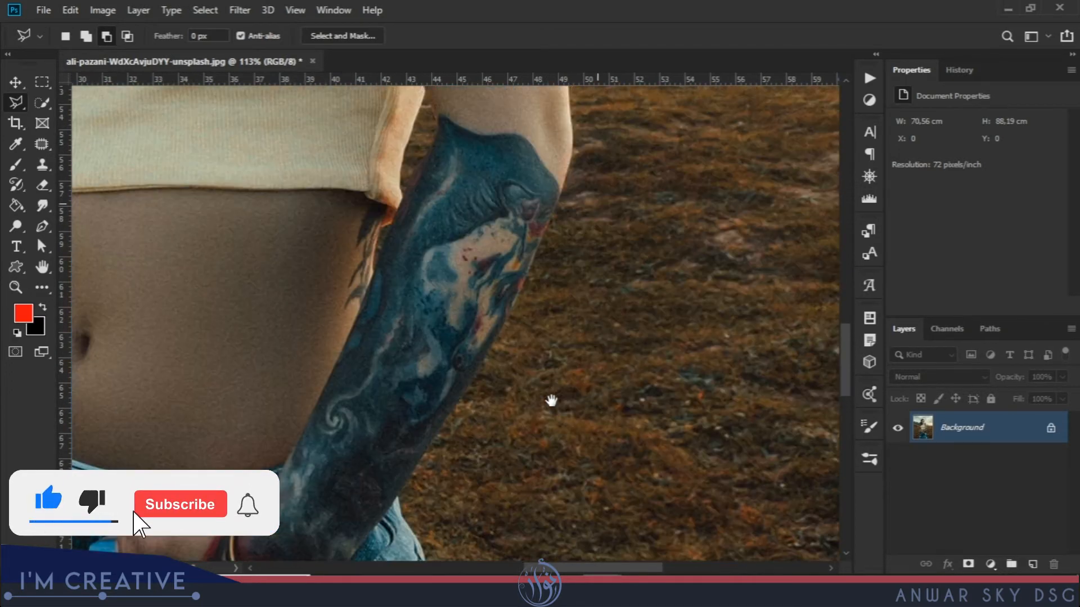
Add the right tattooed forearm's outer edge to the selection.
{"action": "left_click", "coordinate": [86, 36]}
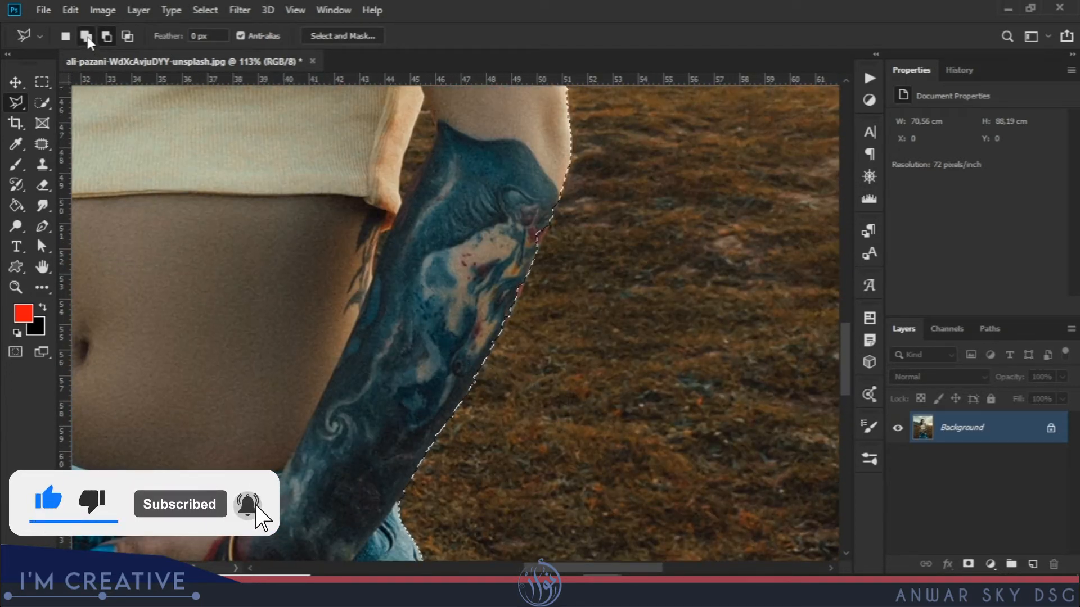
{"action": "left_click", "coordinate": [459, 369]}
{"action": "left_click", "coordinate": [490, 351]}
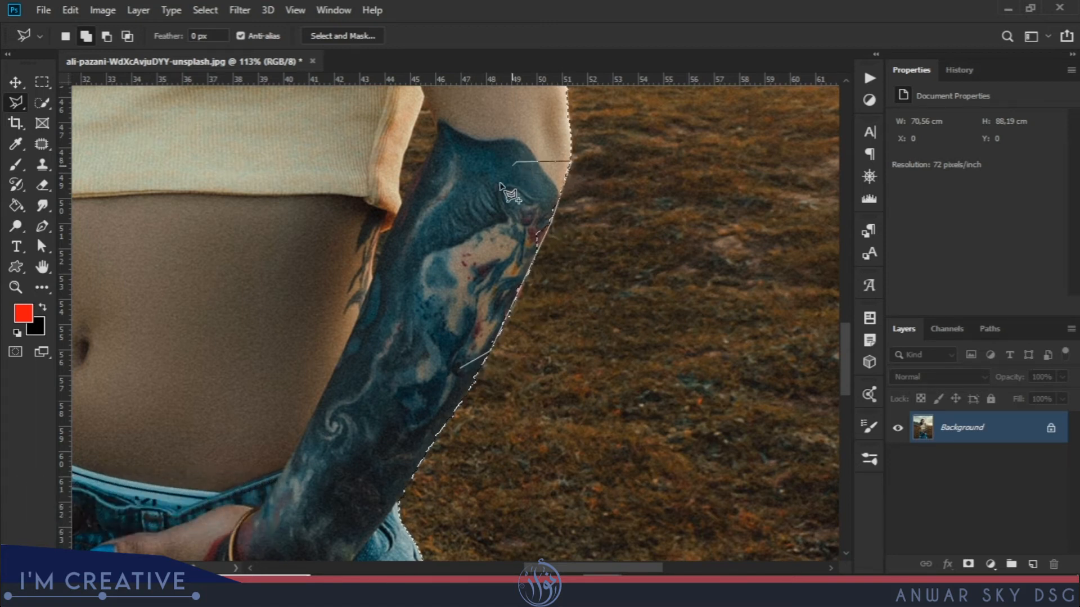
{"action": "double_click", "coordinate": [482, 250]}
{"action": "left_click", "coordinate": [483, 251]}
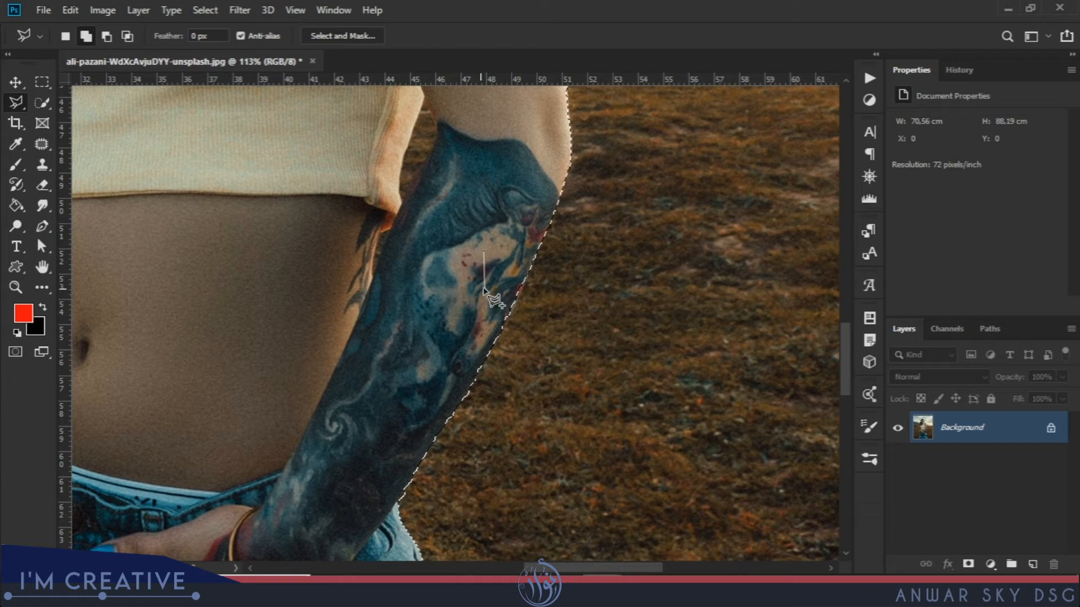
{"action": "key", "text": "alt"}
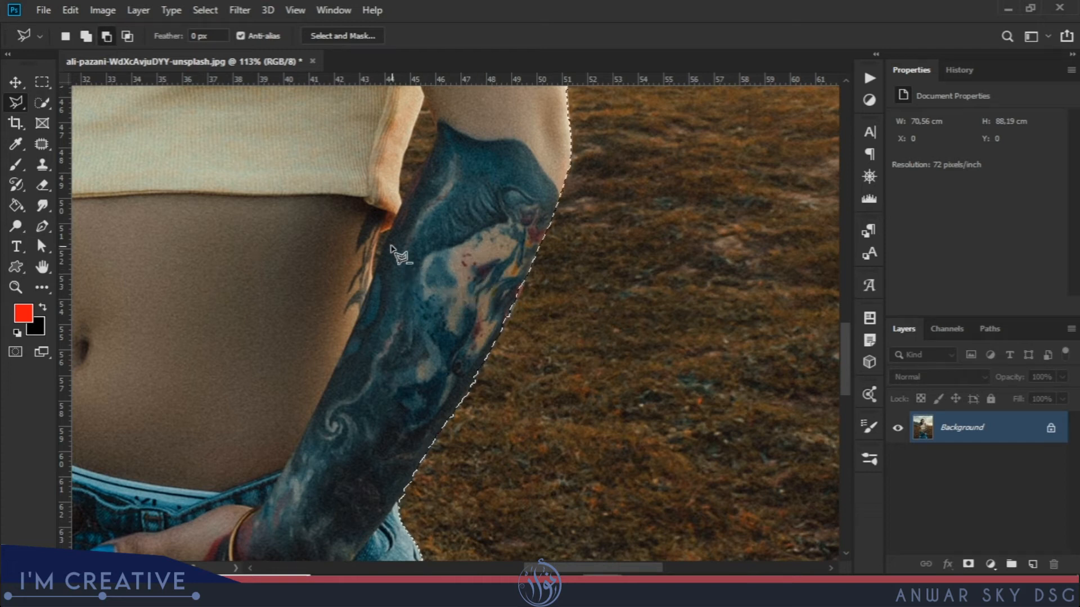
{"action": "scroll", "coordinate": [389, 248], "scroll_direction": "up", "scroll_amount": 2}
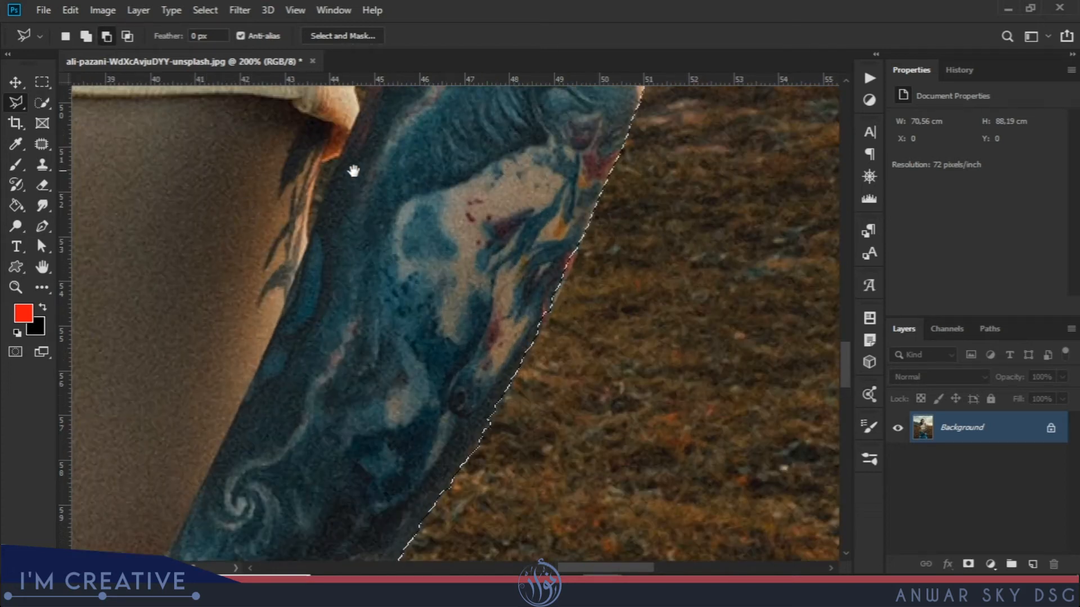
Remove the sliver along the forearm's inner edge from the selection.
{"action": "left_click_drag", "start_coordinate": [326, 168], "coordinate": [487, 283]}
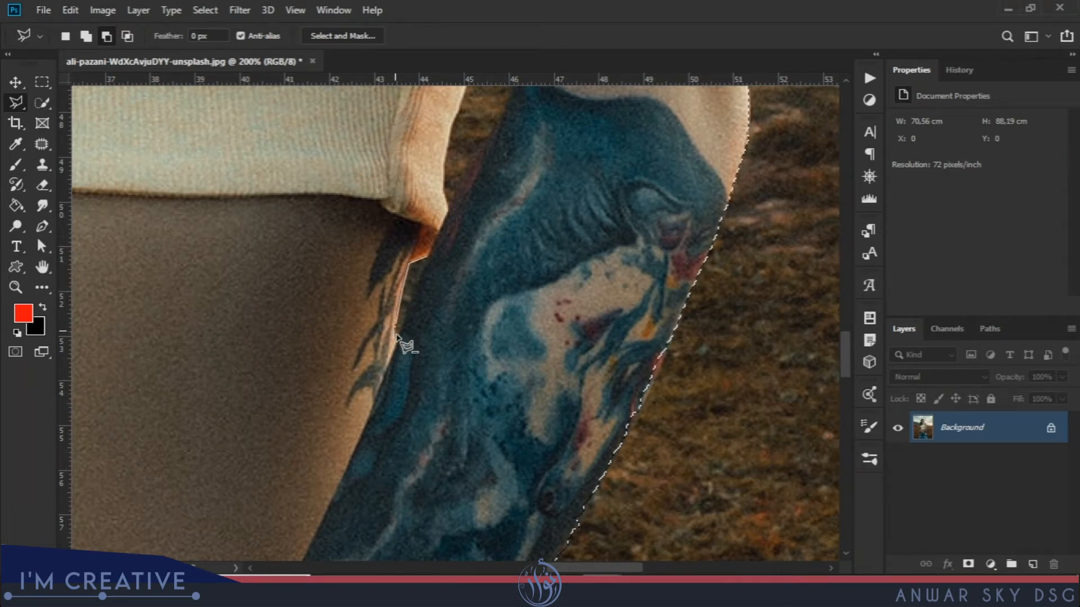
{"action": "left_click", "coordinate": [396, 344]}
{"action": "left_click", "coordinate": [425, 260]}
Outline along the upper arm's edge to complete the figure's selection, then zoom out.
{"action": "key", "text": "space"}
{"action": "left_click_drag", "start_coordinate": [454, 185], "coordinate": [427, 375]}
{"action": "left_click", "coordinate": [424, 399]}
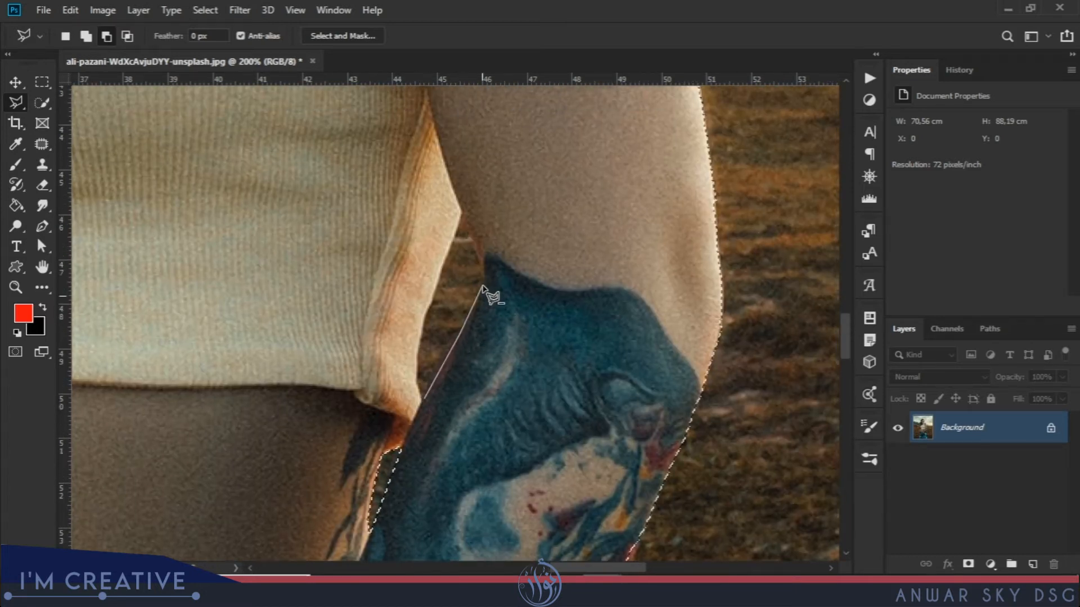
{"action": "left_click", "coordinate": [487, 285]}
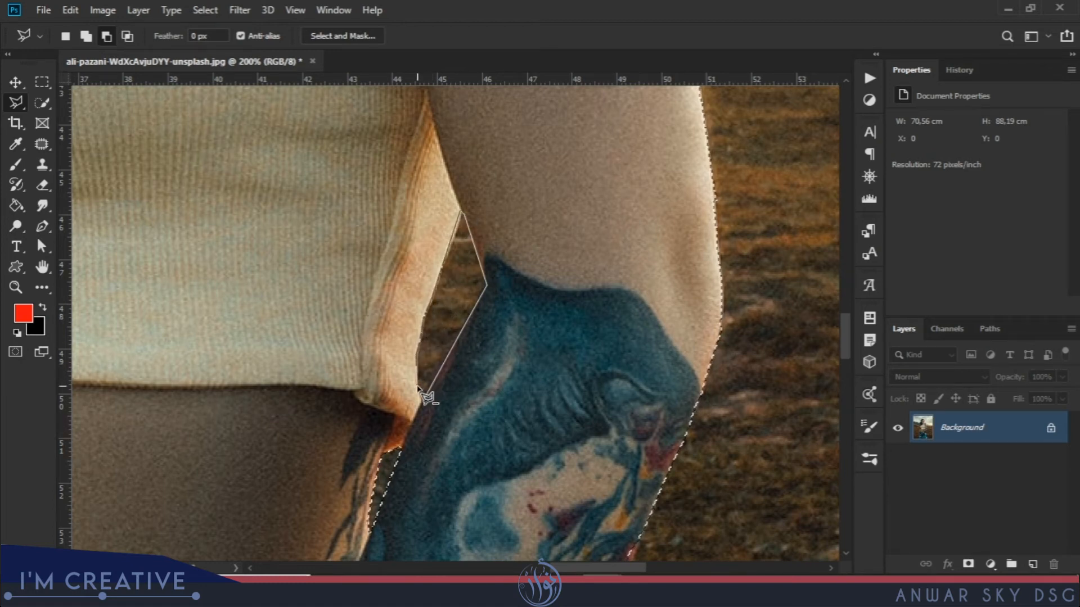
{"action": "left_click", "coordinate": [422, 402]}
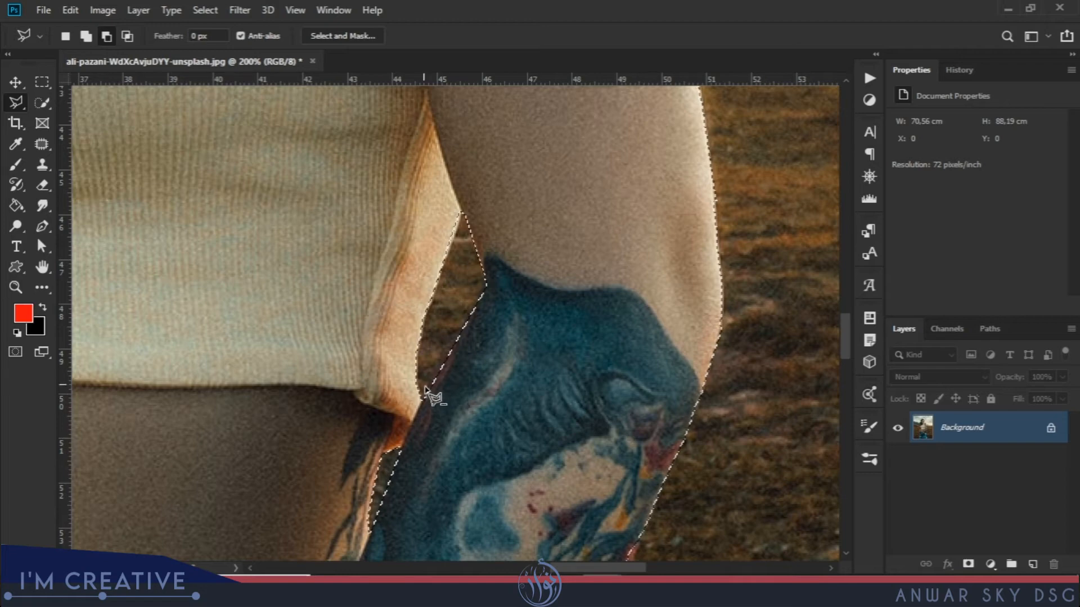
{"action": "key", "text": "space"}
{"action": "mouse_move", "coordinate": [710, 185]}
{"action": "left_mouse_down"}
{"action": "mouse_move", "coordinate": [562, 424]}
{"action": "mouse_move", "coordinate": [471, 421]}
{"action": "left_mouse_up"}
{"action": "mouse_move", "coordinate": [524, 112]}
{"action": "left_mouse_down"}
{"action": "mouse_move", "coordinate": [559, 374]}
{"action": "mouse_move", "coordinate": [530, 390]}
{"action": "left_mouse_up"}
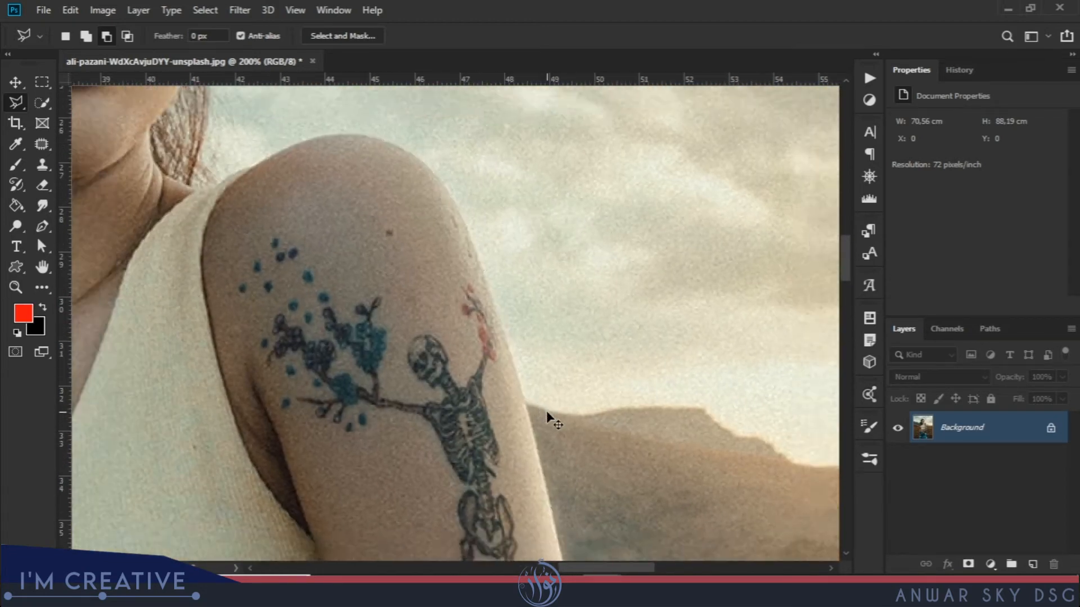
{"action": "key", "text": "ctrl+minus"}
{"action": "key", "text": "ctrl+minus"}
{"action": "key", "text": "ctrl+minus"}
Open Select and Mask and zoom to 100% on the woman's head.
{"action": "left_click", "coordinate": [347, 39]}
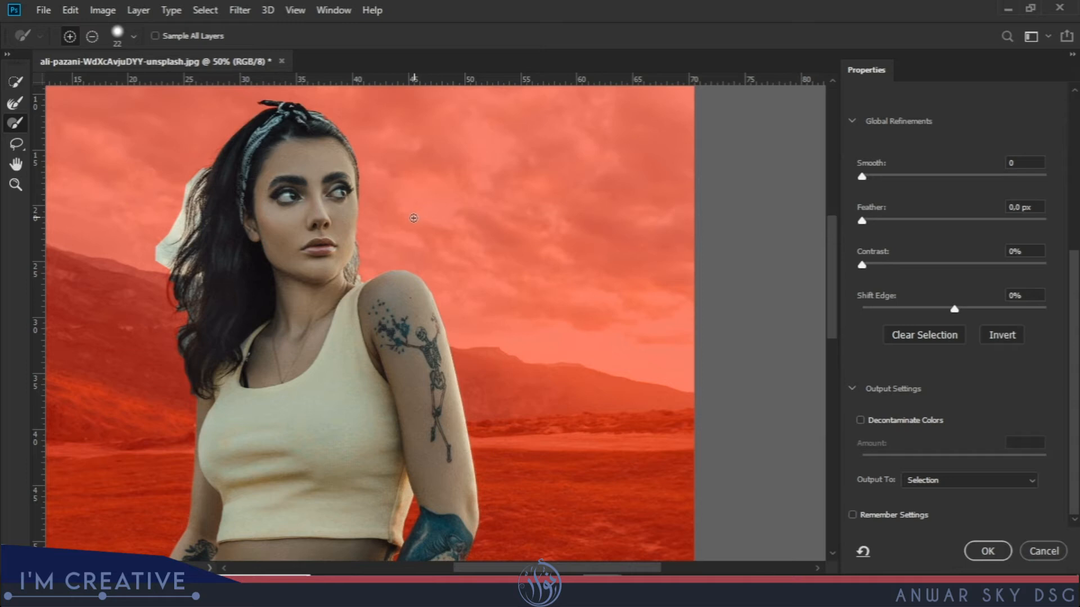
{"action": "mouse_move", "coordinate": [246, 206]}
{"action": "left_mouse_down"}
{"action": "mouse_move", "coordinate": [304, 230]}
{"action": "mouse_move", "coordinate": [400, 217]}
{"action": "mouse_move", "coordinate": [342, 217]}
{"action": "mouse_move", "coordinate": [422, 340]}
{"action": "left_mouse_up"}
{"action": "key", "text": "ctrl+plus"}
{"action": "key", "text": "ctrl+plus"}
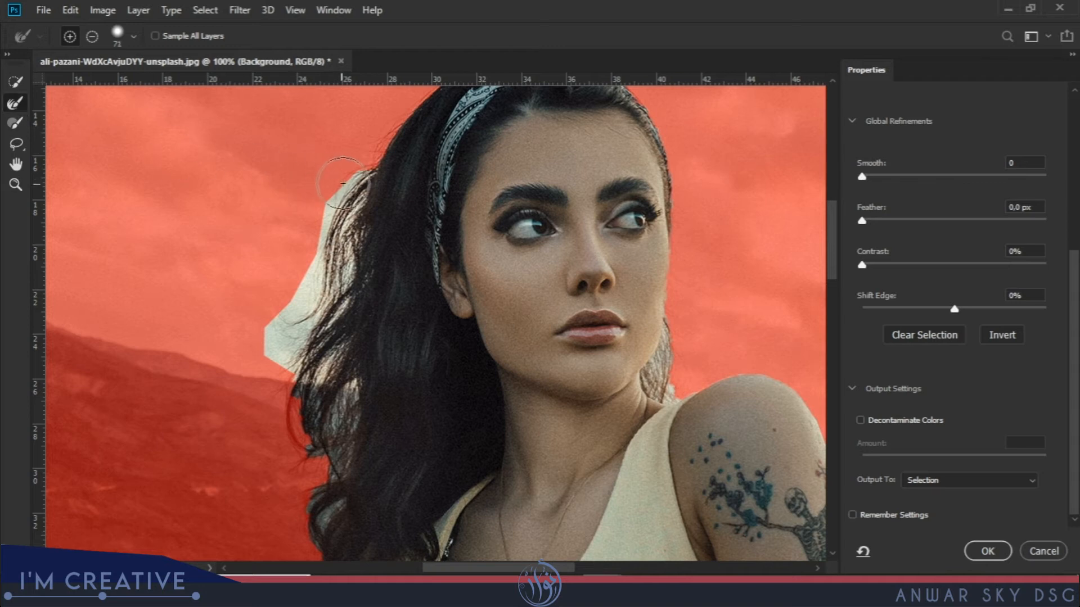
Refine the hair edges left of the face and beside the neck with the Refine Edge Brush.
{"action": "mouse_move", "coordinate": [346, 195]}
{"action": "left_mouse_down"}
{"action": "mouse_move", "coordinate": [334, 265]}
{"action": "mouse_move", "coordinate": [323, 228]}
{"action": "mouse_move", "coordinate": [335, 198]}
{"action": "mouse_move", "coordinate": [335, 275]}
{"action": "mouse_move", "coordinate": [320, 303]}
{"action": "mouse_move", "coordinate": [308, 296]}
{"action": "mouse_move", "coordinate": [311, 270]}
{"action": "mouse_move", "coordinate": [274, 346]}
{"action": "mouse_move", "coordinate": [287, 356]}
{"action": "mouse_move", "coordinate": [278, 345]}
{"action": "mouse_move", "coordinate": [308, 330]}
{"action": "mouse_move", "coordinate": [331, 408]}
{"action": "mouse_move", "coordinate": [312, 537]}
{"action": "mouse_move", "coordinate": [312, 514]}
{"action": "left_mouse_up"}
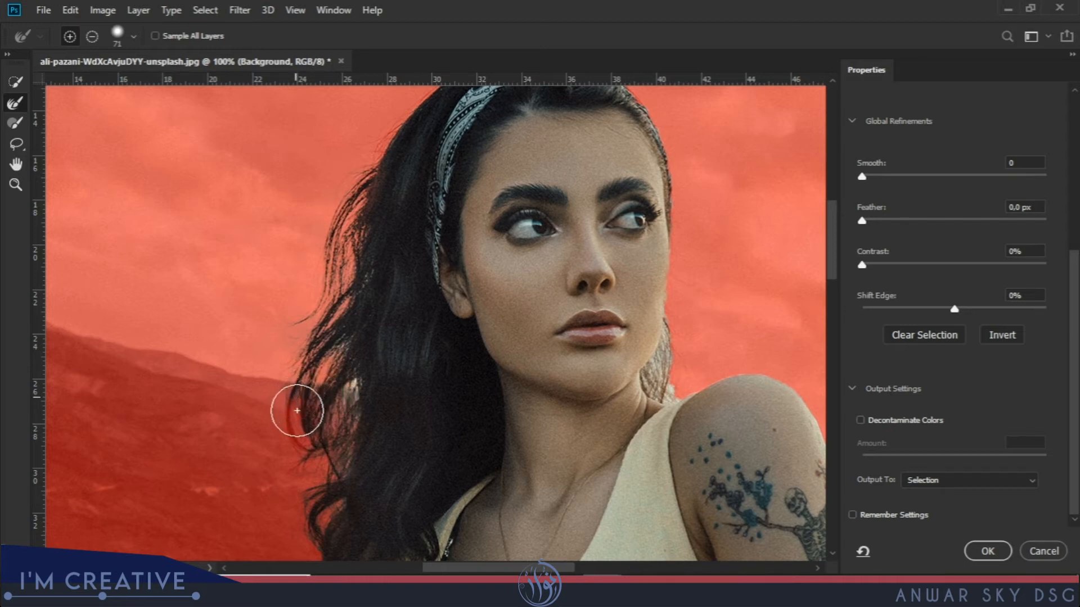
{"action": "left_click_drag", "start_coordinate": [351, 386], "coordinate": [346, 349]}
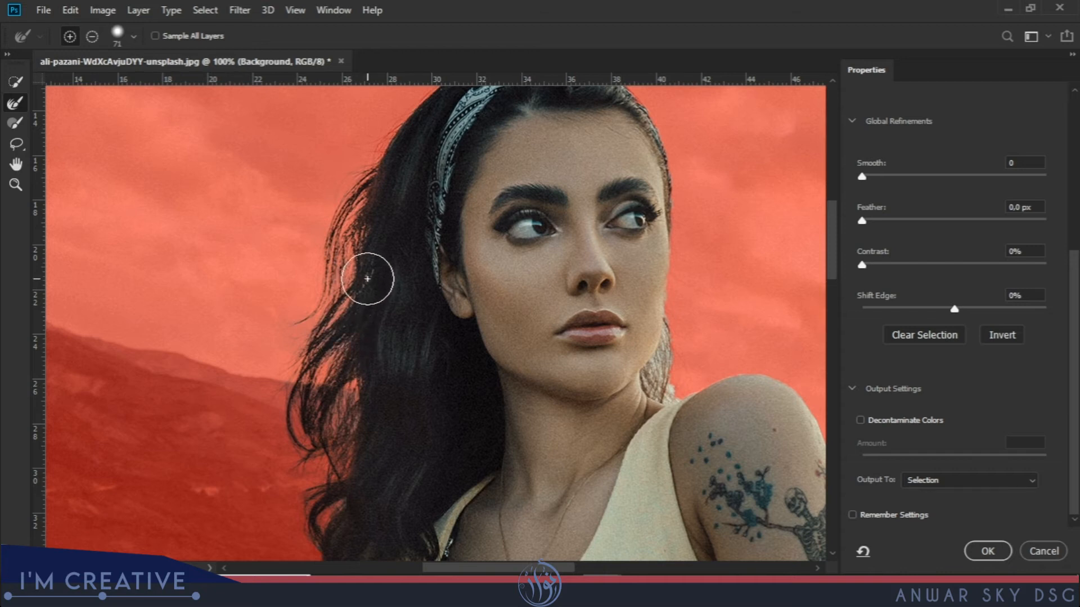
{"action": "left_click", "coordinate": [324, 417]}
{"action": "left_click_drag", "start_coordinate": [350, 448], "coordinate": [327, 285]}
{"action": "mouse_move", "coordinate": [313, 417]}
{"action": "left_mouse_down"}
{"action": "mouse_move", "coordinate": [310, 440]}
{"action": "mouse_move", "coordinate": [307, 414]}
{"action": "left_mouse_up"}
{"action": "left_click_drag", "start_coordinate": [621, 228], "coordinate": [468, 338]}
{"action": "scroll", "coordinate": [490, 329], "scroll_direction": "up", "scroll_amount": 3}
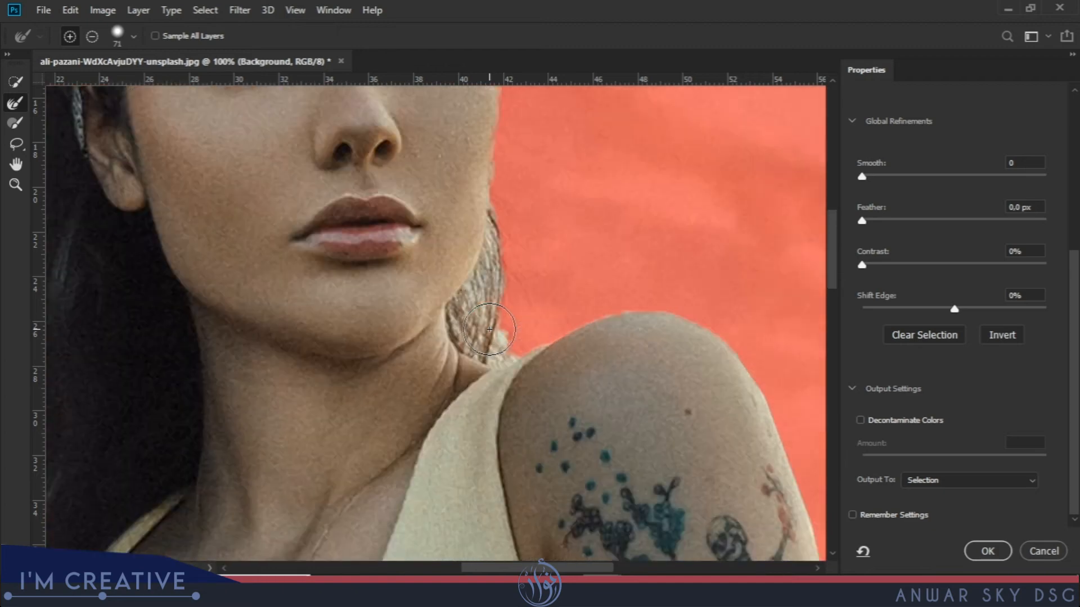
{"action": "mouse_move", "coordinate": [577, 284]}
{"action": "left_mouse_down"}
{"action": "mouse_move", "coordinate": [583, 149]}
{"action": "mouse_move", "coordinate": [590, 178]}
{"action": "mouse_move", "coordinate": [495, 303]}
{"action": "mouse_move", "coordinate": [511, 320]}
{"action": "mouse_move", "coordinate": [485, 321]}
{"action": "mouse_move", "coordinate": [536, 318]}
{"action": "mouse_move", "coordinate": [535, 241]}
{"action": "mouse_move", "coordinate": [566, 189]}
{"action": "mouse_move", "coordinate": [560, 255]}
{"action": "left_mouse_up"}
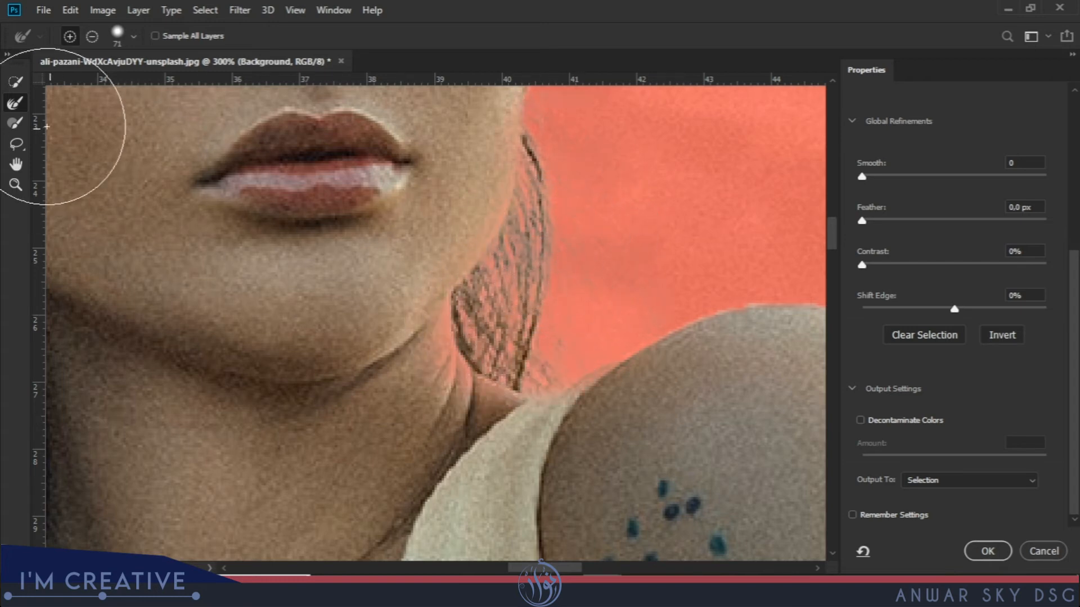
With the size 22 Brush, paint the cheek spot and jaw-neck edge into the selection.
{"action": "left_click", "coordinate": [18, 127]}
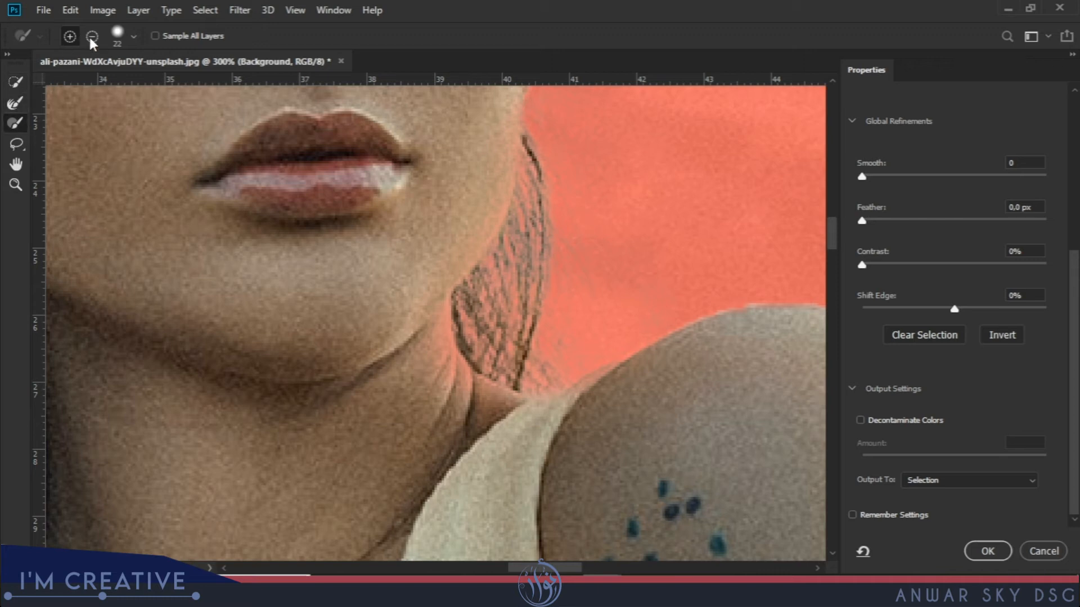
{"action": "left_click", "coordinate": [460, 161]}
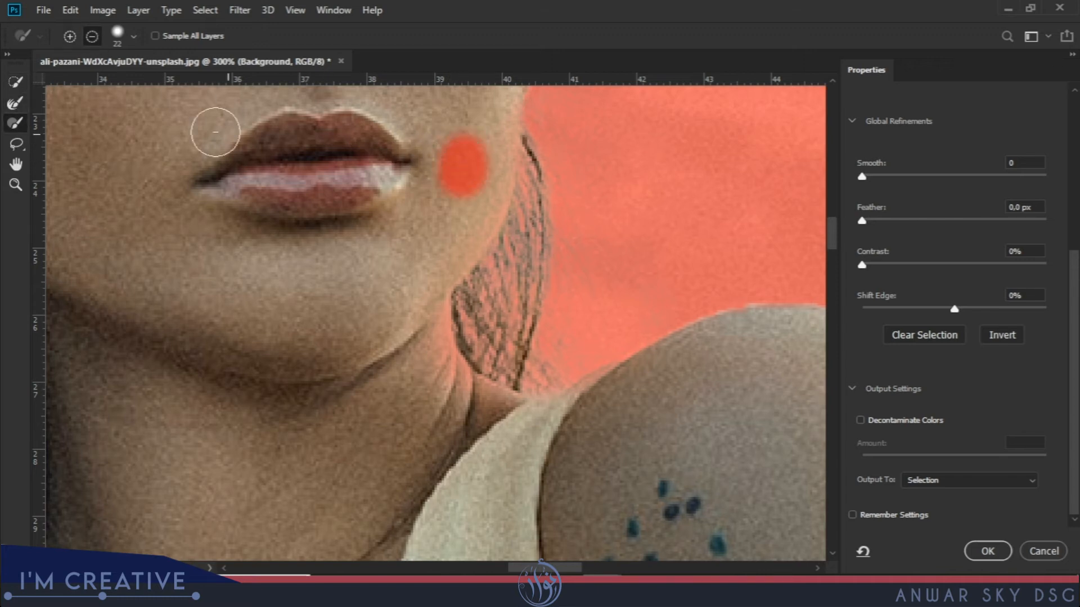
{"action": "left_click_drag", "start_coordinate": [484, 139], "coordinate": [459, 146]}
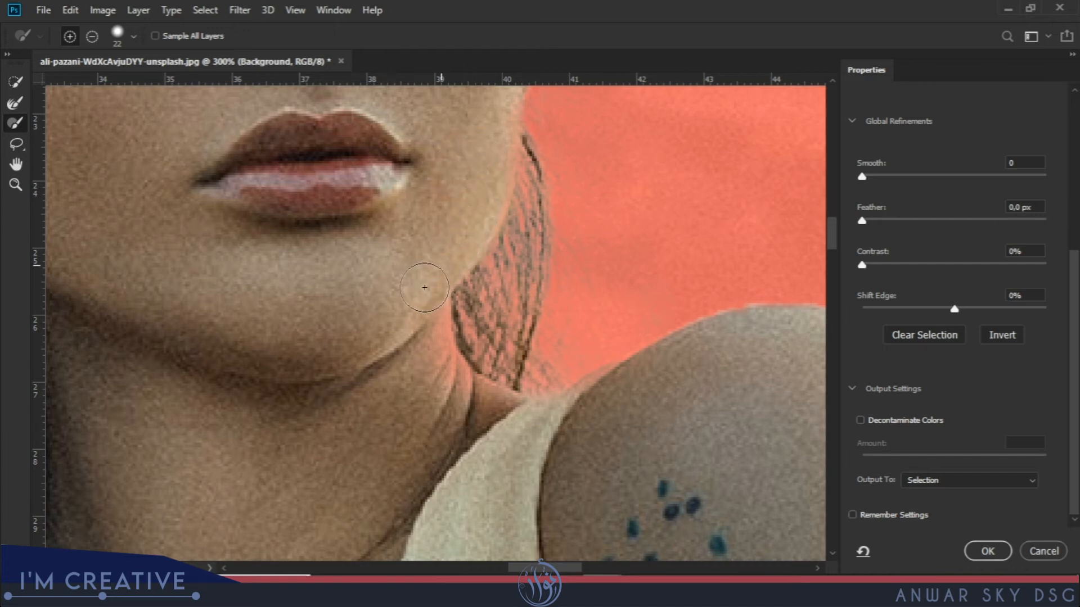
{"action": "left_click_drag", "start_coordinate": [427, 331], "coordinate": [451, 391]}
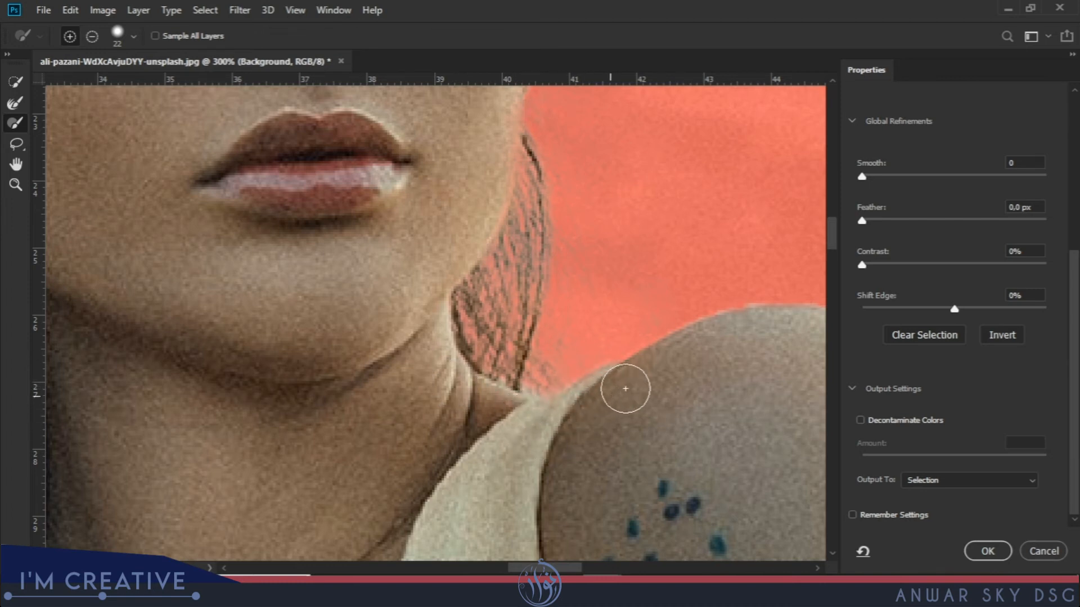
{"action": "left_click_drag", "start_coordinate": [514, 281], "coordinate": [473, 425]}
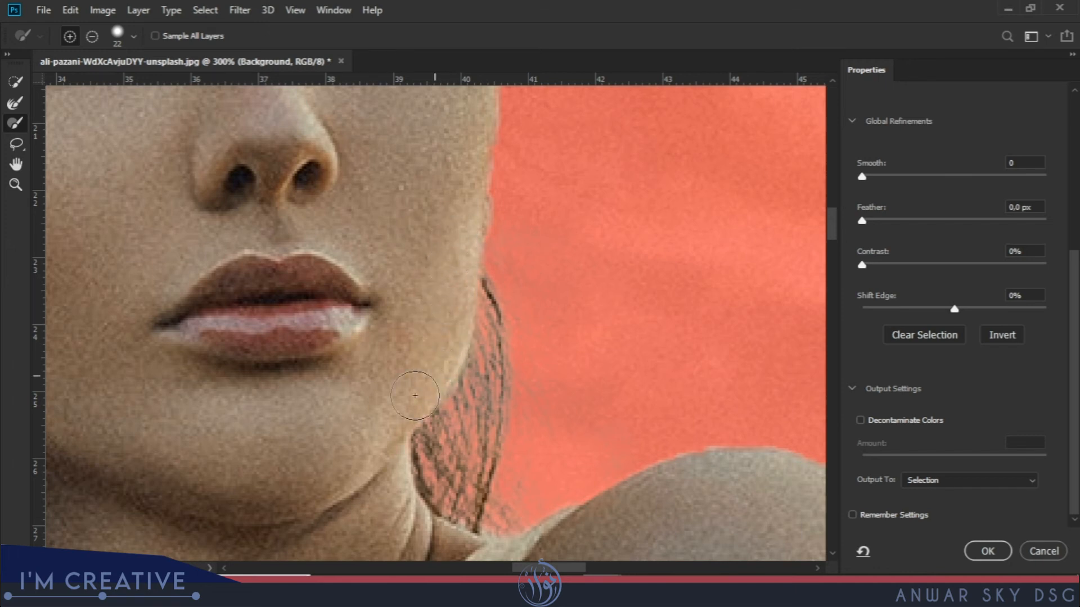
{"action": "left_click_drag", "start_coordinate": [452, 272], "coordinate": [425, 336]}
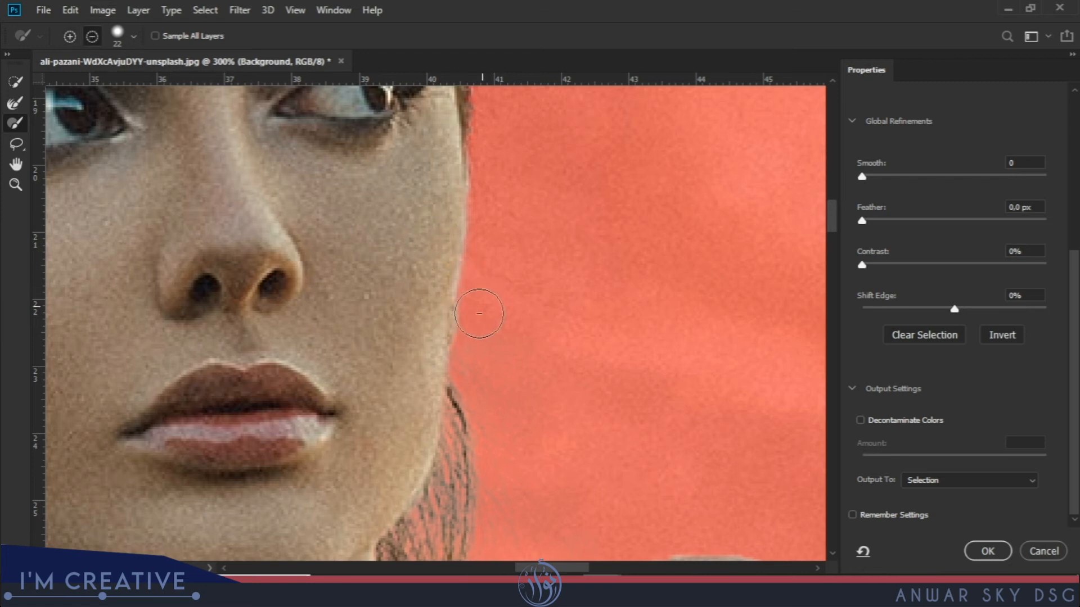
{"action": "mouse_move", "coordinate": [501, 257]}
{"action": "left_mouse_down"}
{"action": "mouse_move", "coordinate": [484, 427]}
{"action": "mouse_move", "coordinate": [446, 460]}
{"action": "mouse_move", "coordinate": [458, 455]}
{"action": "mouse_move", "coordinate": [478, 345]}
{"action": "mouse_move", "coordinate": [494, 359]}
{"action": "left_mouse_up"}
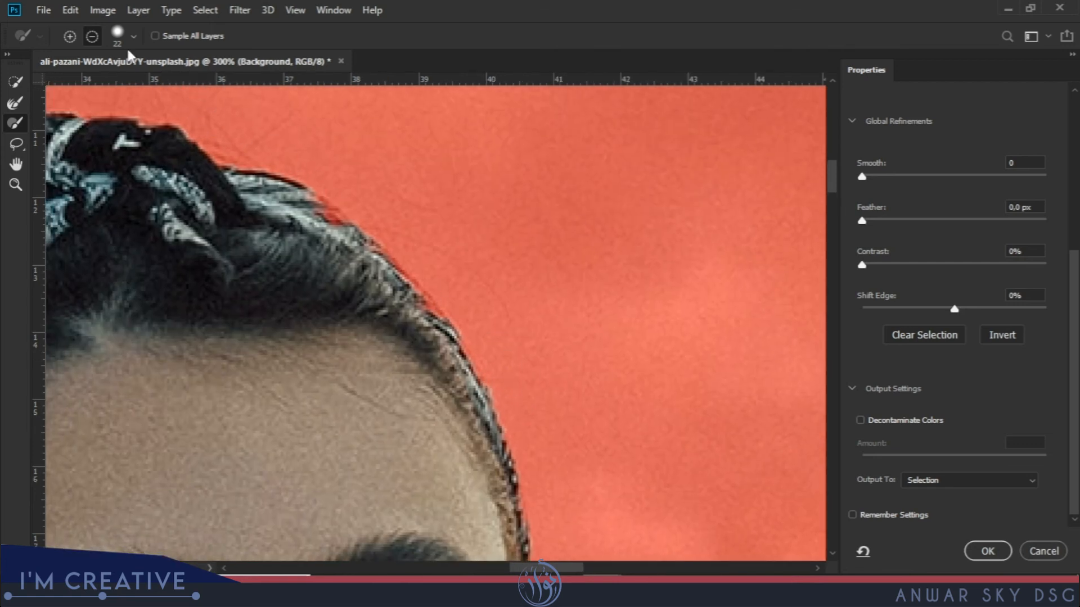
Refine the crown hairline, touch up the top strands with the Brush, then zoom out.
{"action": "key", "text": "r"}
{"action": "mouse_move", "coordinate": [423, 257]}
{"action": "left_mouse_down"}
{"action": "mouse_move", "coordinate": [449, 248]}
{"action": "mouse_move", "coordinate": [511, 283]}
{"action": "mouse_move", "coordinate": [498, 245]}
{"action": "mouse_move", "coordinate": [351, 167]}
{"action": "left_mouse_up"}
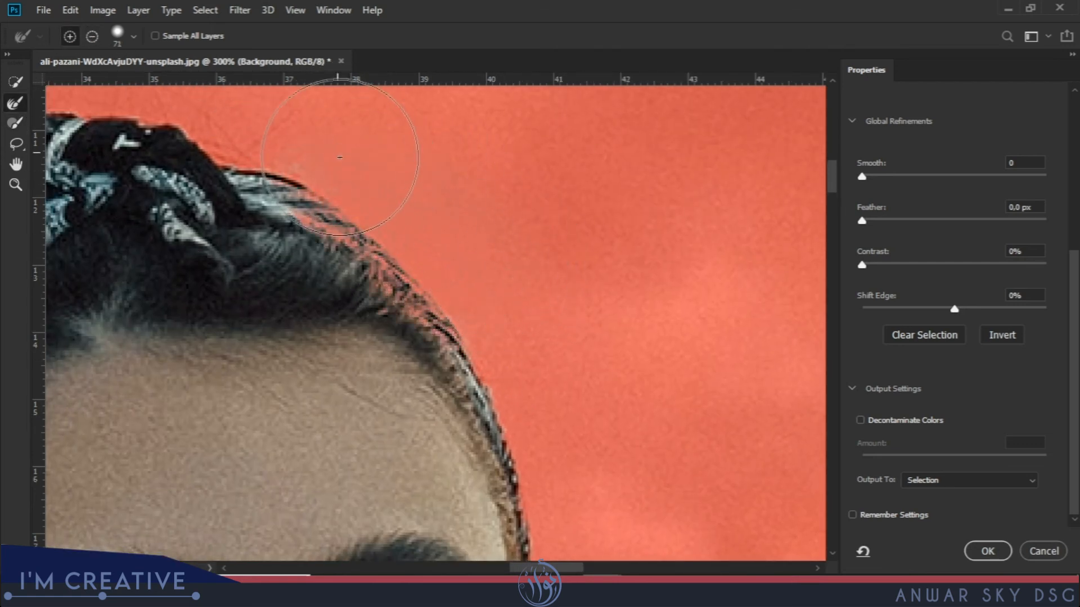
{"action": "left_click", "coordinate": [16, 125]}
{"action": "mouse_move", "coordinate": [355, 271]}
{"action": "left_mouse_down"}
{"action": "mouse_move", "coordinate": [267, 204]}
{"action": "mouse_move", "coordinate": [331, 238]}
{"action": "mouse_move", "coordinate": [299, 220]}
{"action": "mouse_move", "coordinate": [347, 263]}
{"action": "mouse_move", "coordinate": [355, 256]}
{"action": "mouse_move", "coordinate": [323, 306]}
{"action": "mouse_move", "coordinate": [345, 255]}
{"action": "mouse_move", "coordinate": [325, 283]}
{"action": "mouse_move", "coordinate": [388, 280]}
{"action": "mouse_move", "coordinate": [340, 338]}
{"action": "mouse_move", "coordinate": [399, 301]}
{"action": "left_mouse_up"}
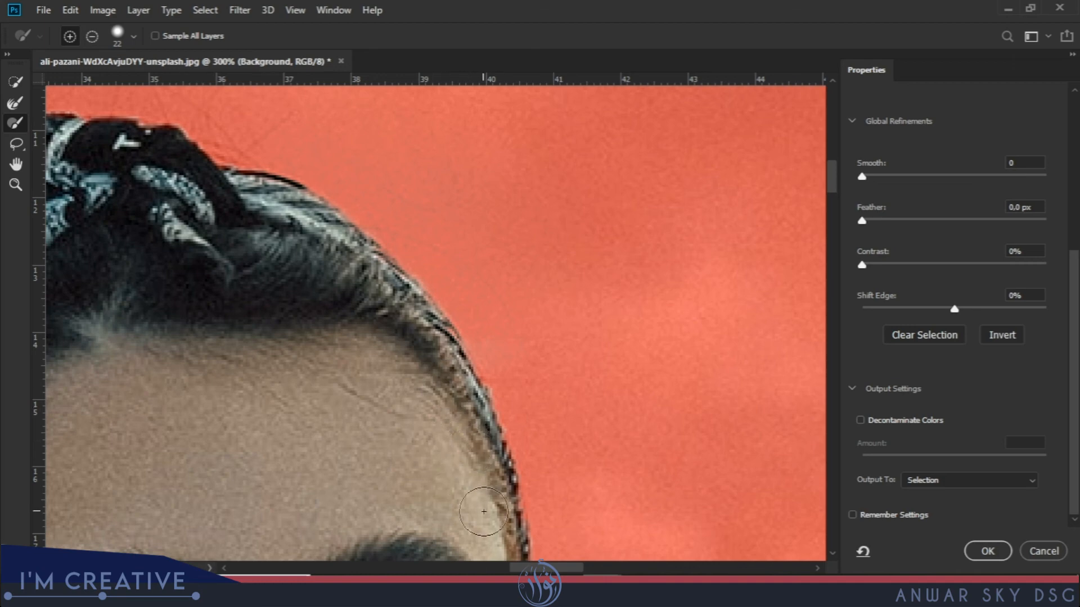
{"action": "key", "text": "ctrl+minus"}
{"action": "key", "text": "ctrl+minus"}
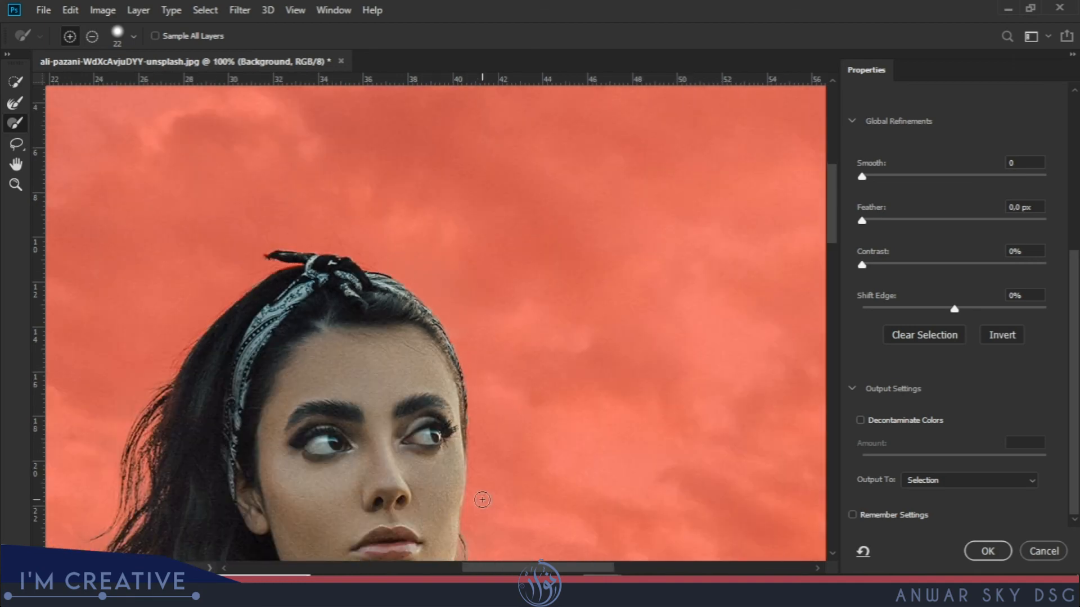
{"action": "scroll", "coordinate": [586, 321], "scroll_direction": "down", "scroll_amount": 7}
{"action": "scroll", "coordinate": [607, 397], "scroll_direction": "right", "scroll_amount": 2}
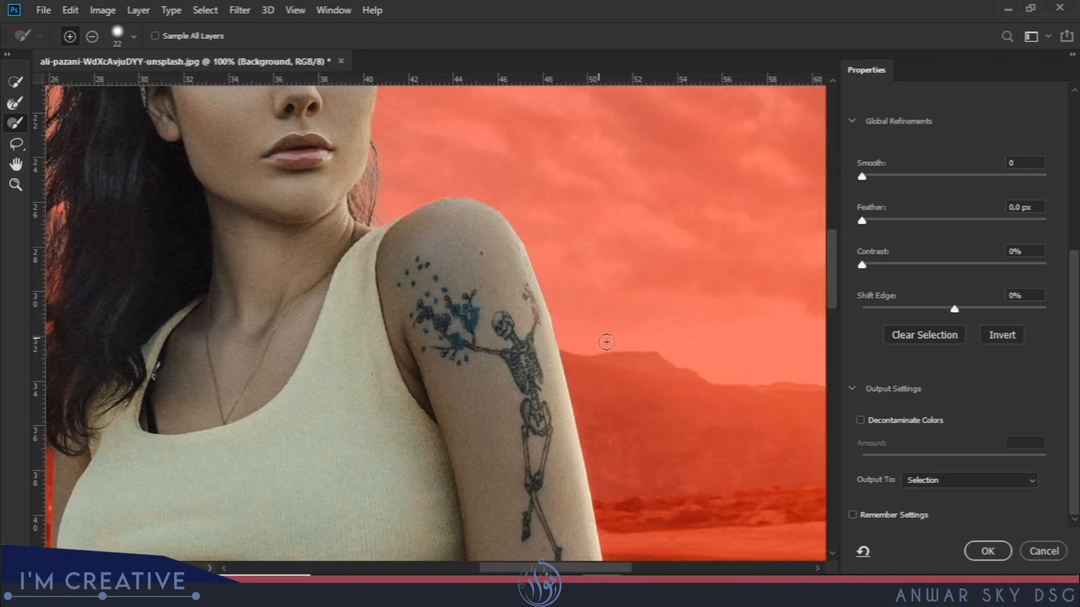
{"action": "key", "text": "ctrl+minus"}
{"action": "key", "text": "ctrl+minus"}
{"action": "key", "text": "ctrl+minus"}
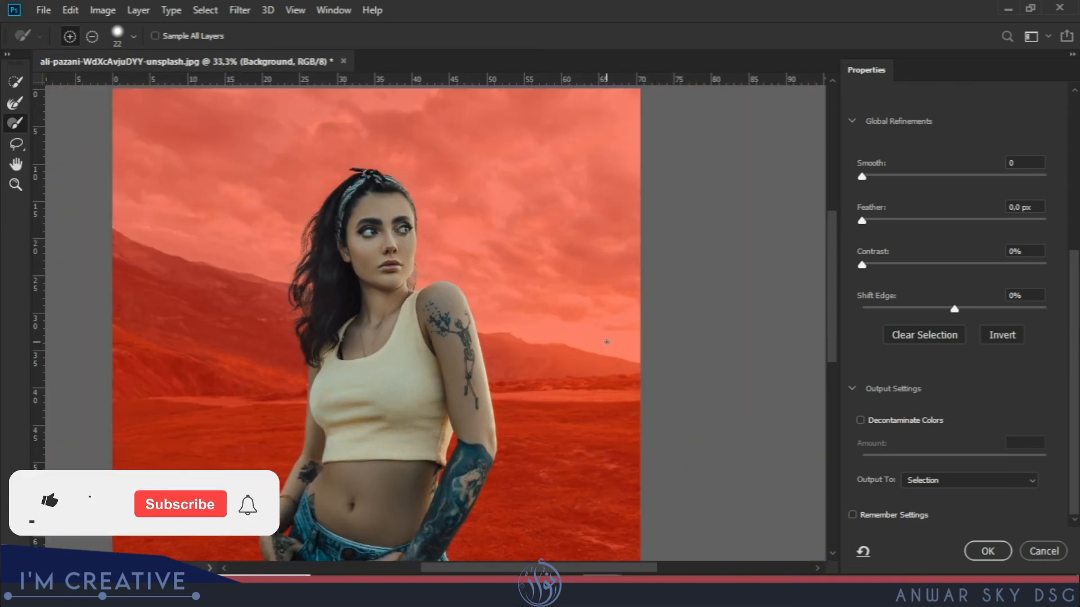
Output to New Layer with Layer Mask with Decontaminate Colors at 100%, and apply.
{"action": "scroll", "coordinate": [489, 260], "scroll_direction": "down", "scroll_amount": 4}
{"action": "scroll", "coordinate": [475, 264], "scroll_direction": "left", "scroll_amount": 1}
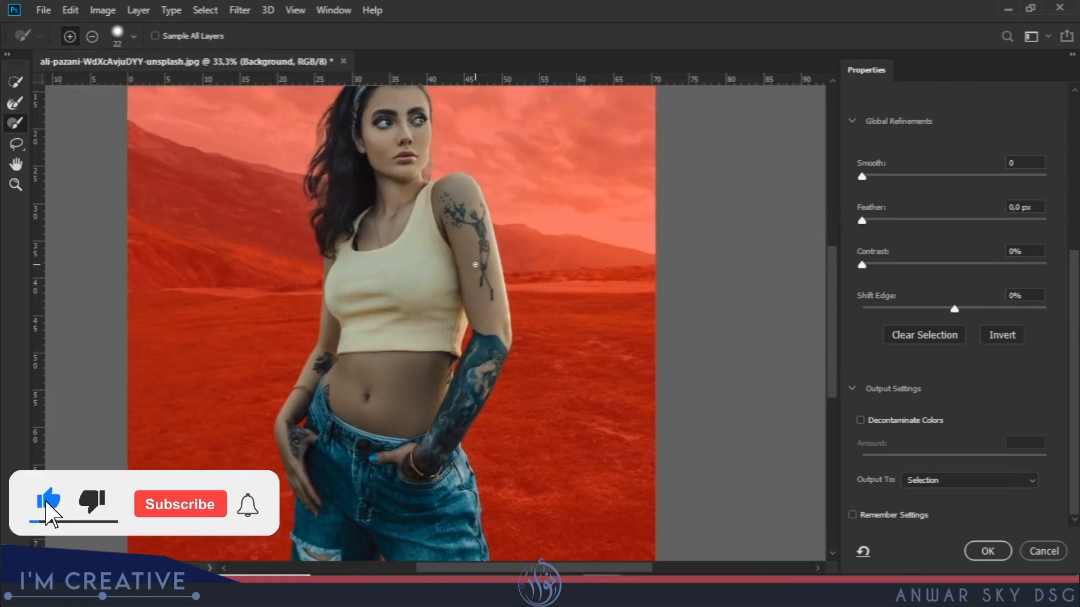
{"action": "key", "text": "ctrl+minus"}
{"action": "left_click", "coordinate": [927, 480]}
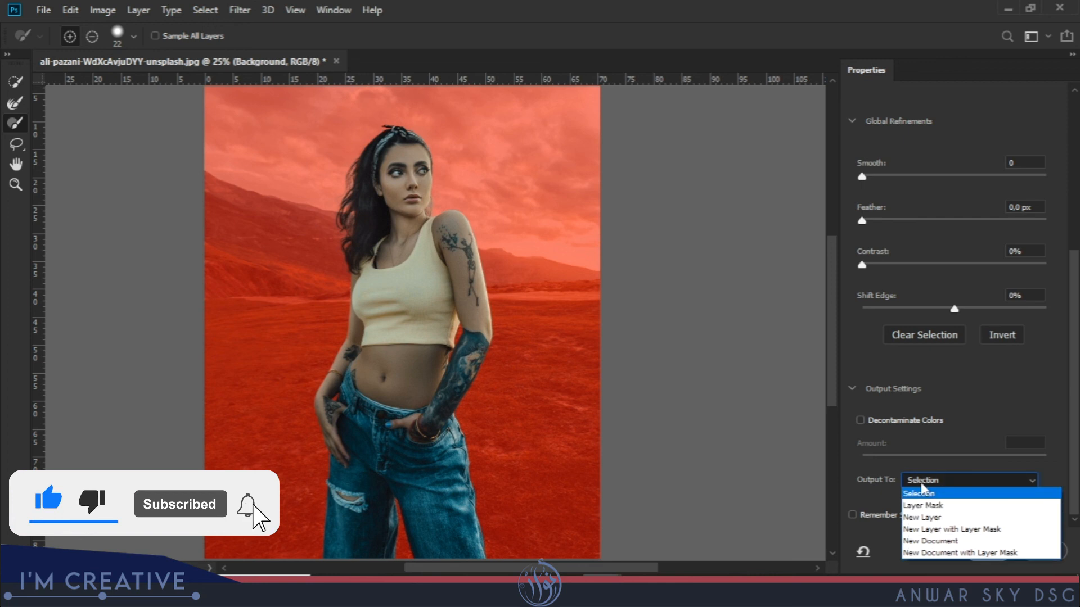
{"action": "left_click", "coordinate": [951, 528]}
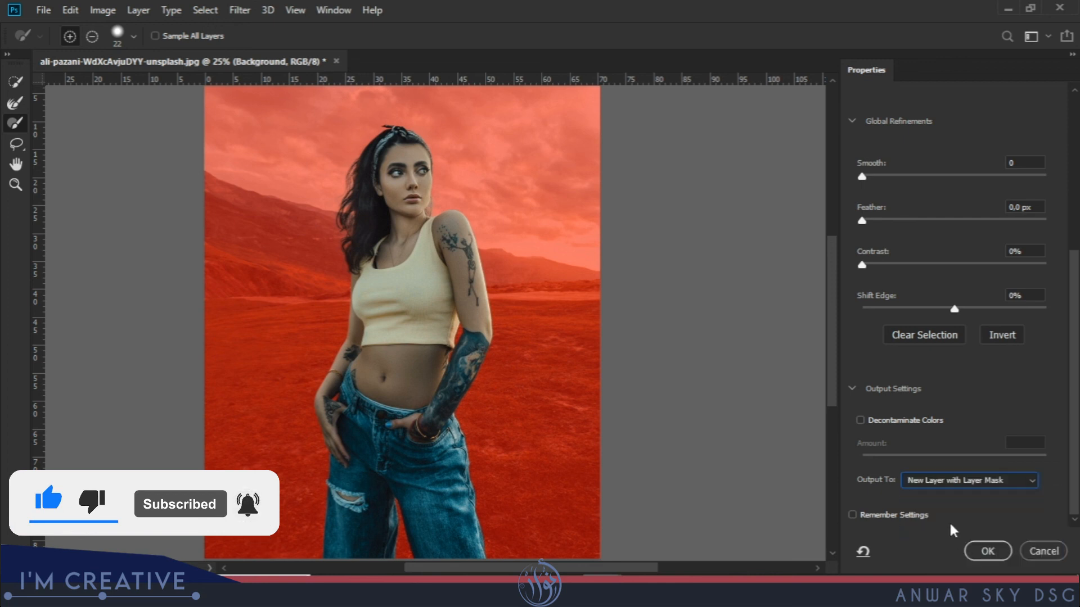
{"action": "left_click", "coordinate": [860, 420]}
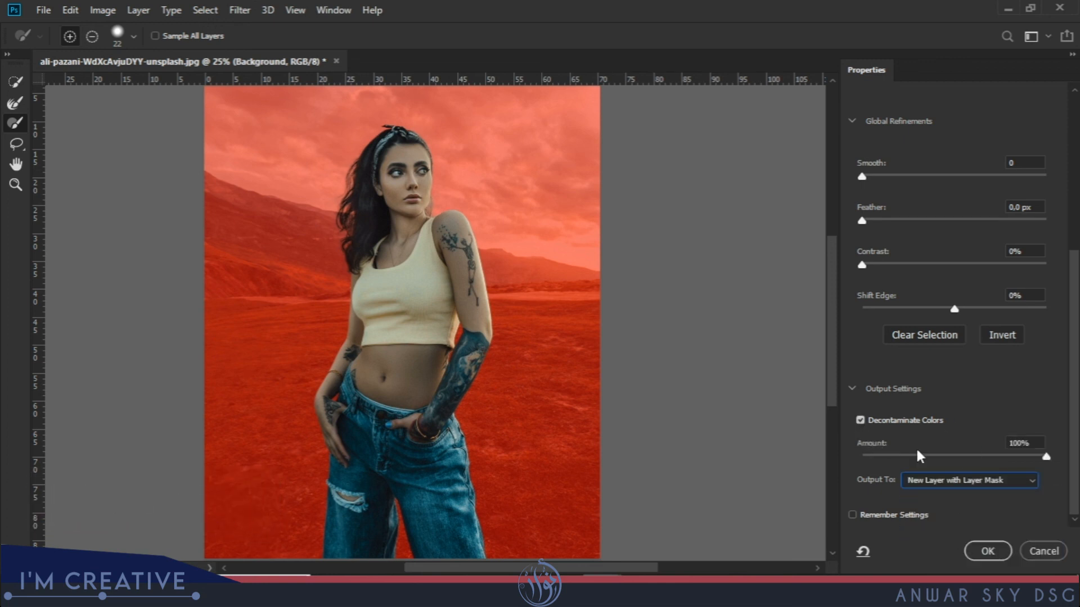
{"action": "left_click", "coordinate": [979, 545]}
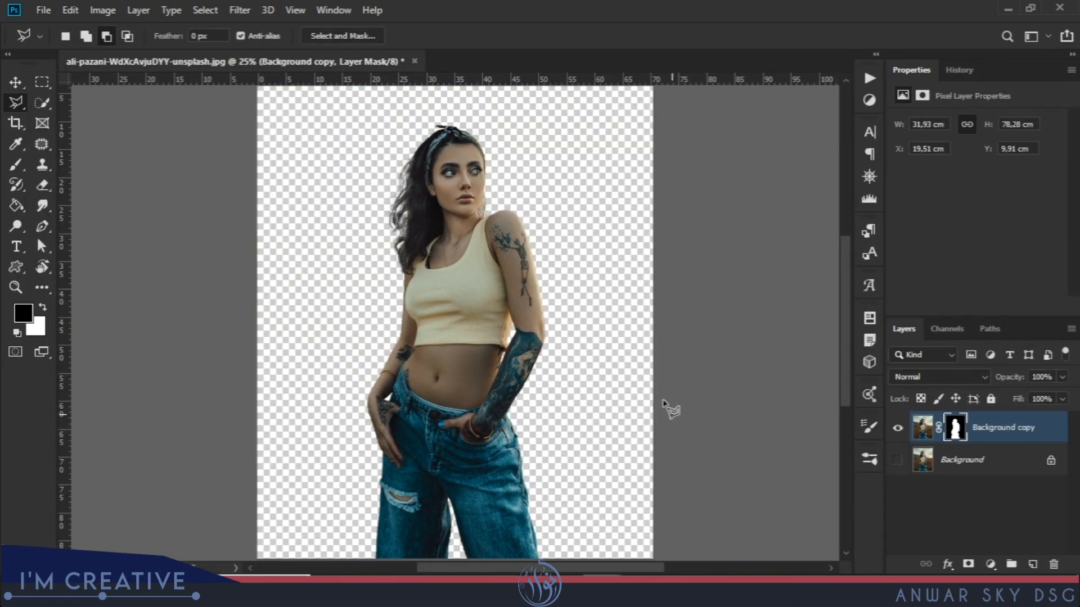
{"action": "scroll", "coordinate": [520, 310], "scroll_direction": "up", "scroll_amount": 2}
{"action": "left_click_drag", "start_coordinate": [550, 229], "coordinate": [564, 378]}
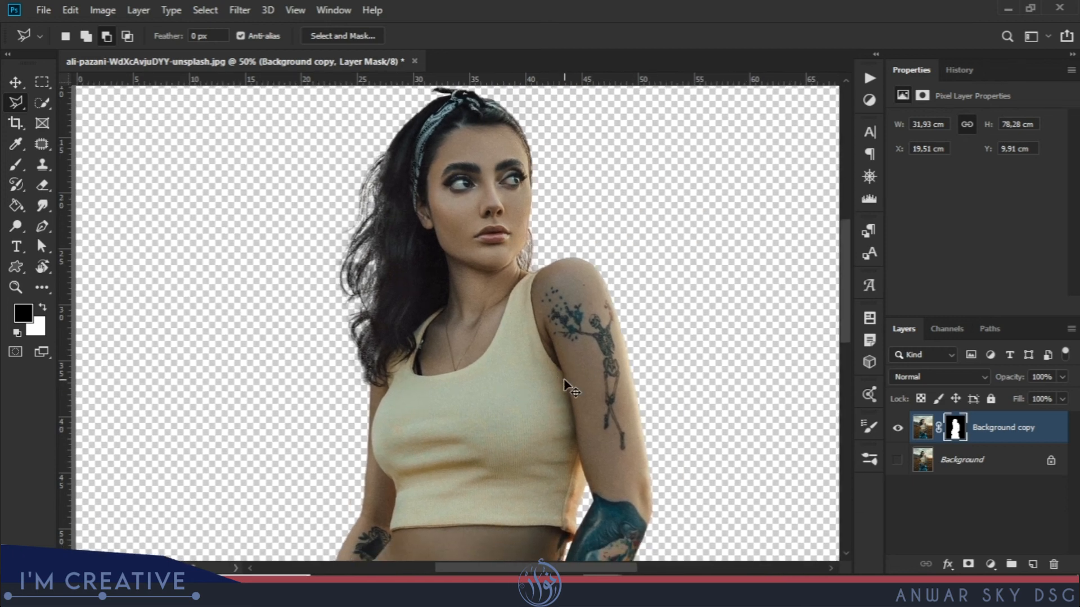
{"action": "key", "text": "ctrl+minus"}
{"action": "key", "text": "ctrl+minus"}
{"action": "left_click_drag", "start_coordinate": [631, 373], "coordinate": [619, 306]}
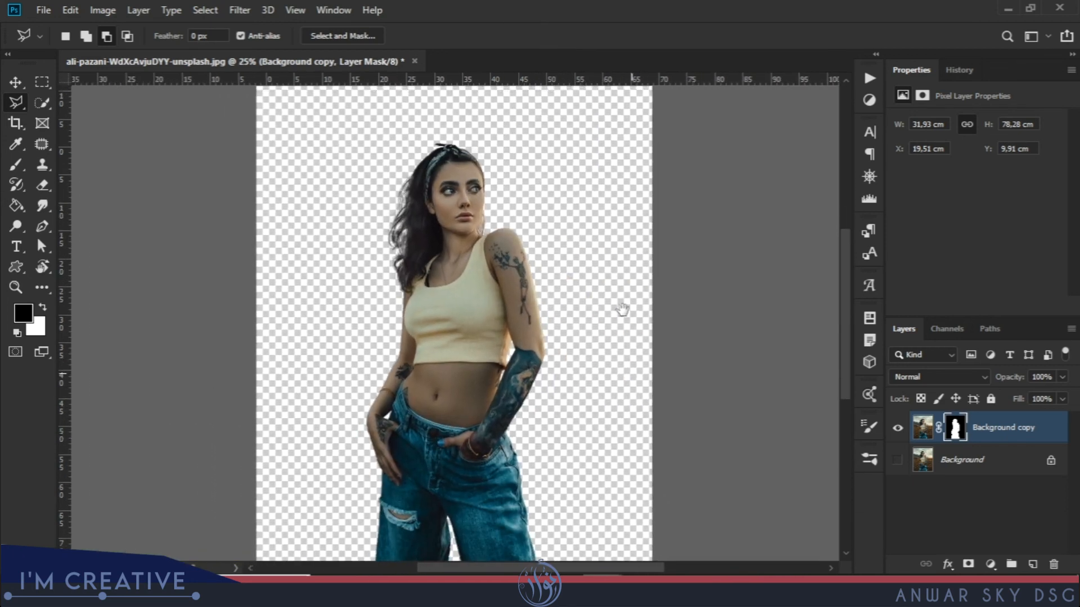
{"action": "left_click", "coordinate": [898, 460]}
{"action": "left_click", "coordinate": [897, 460]}
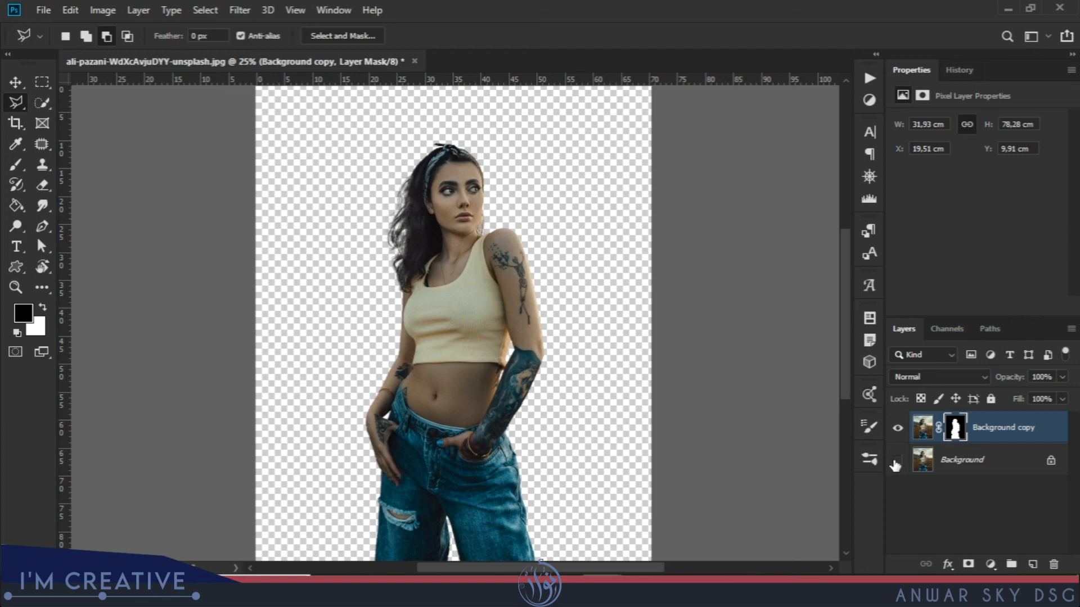
{"action": "left_click", "coordinate": [897, 460]}
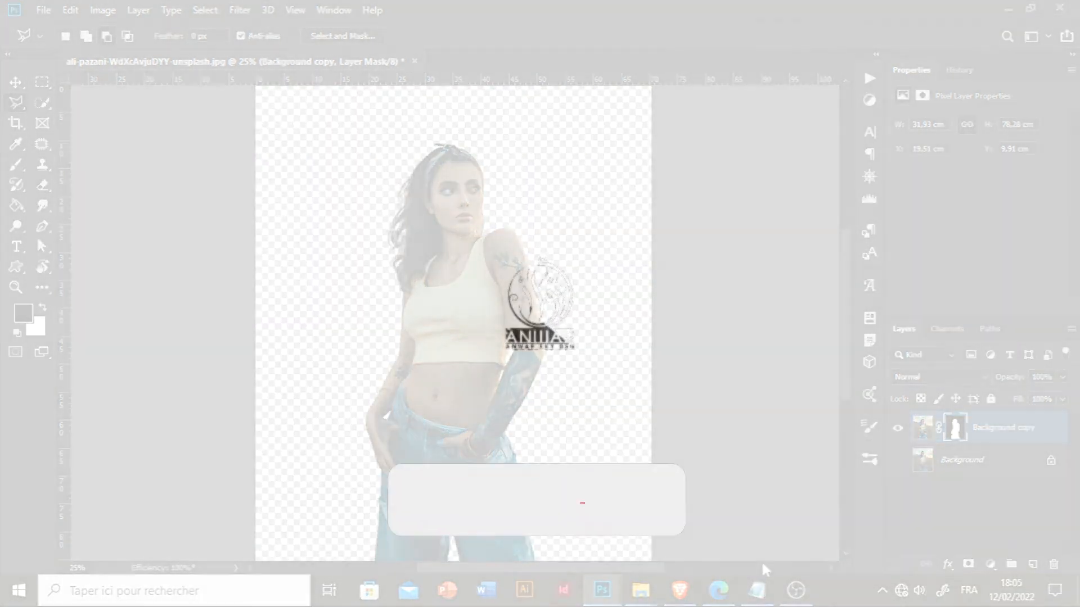